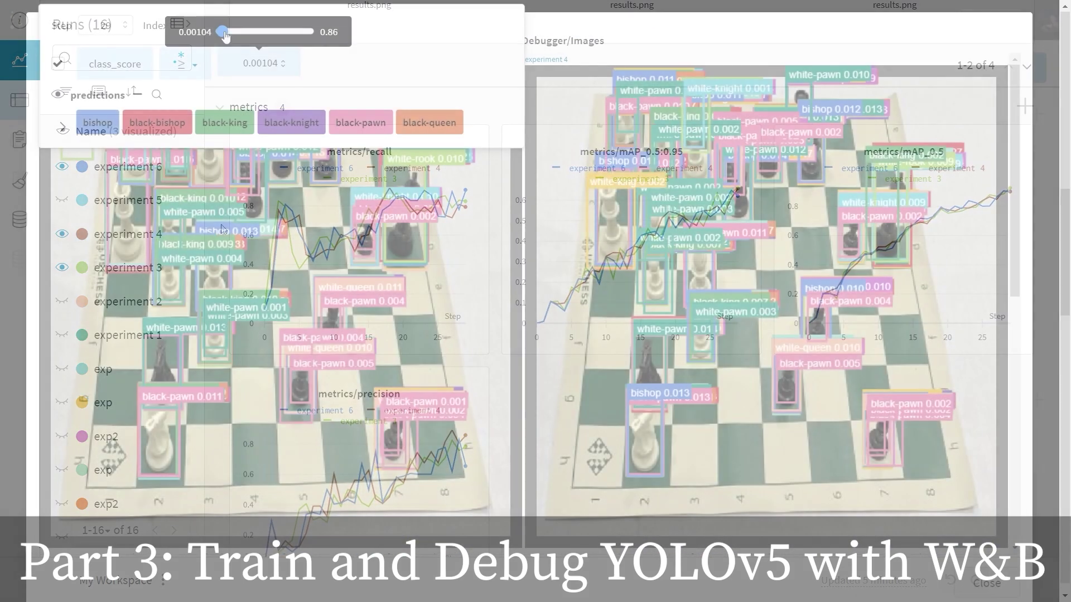
Raise the W&B class_score slider to filter out low-scoring prediction boxes
left_click_drag(226, 35, 283, 41)
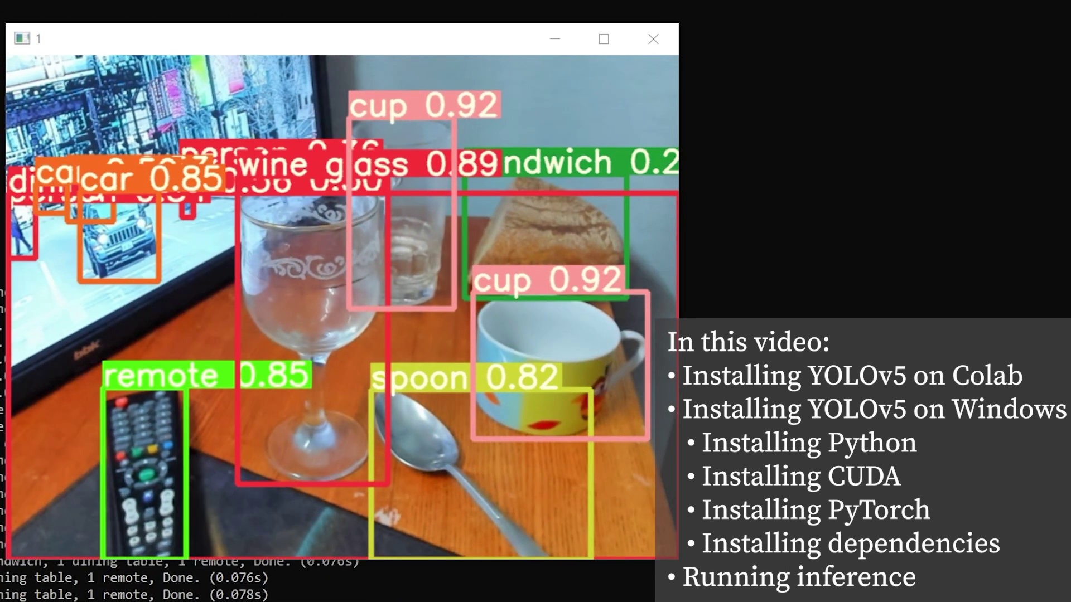
scroll(233, 251, "down", 3)
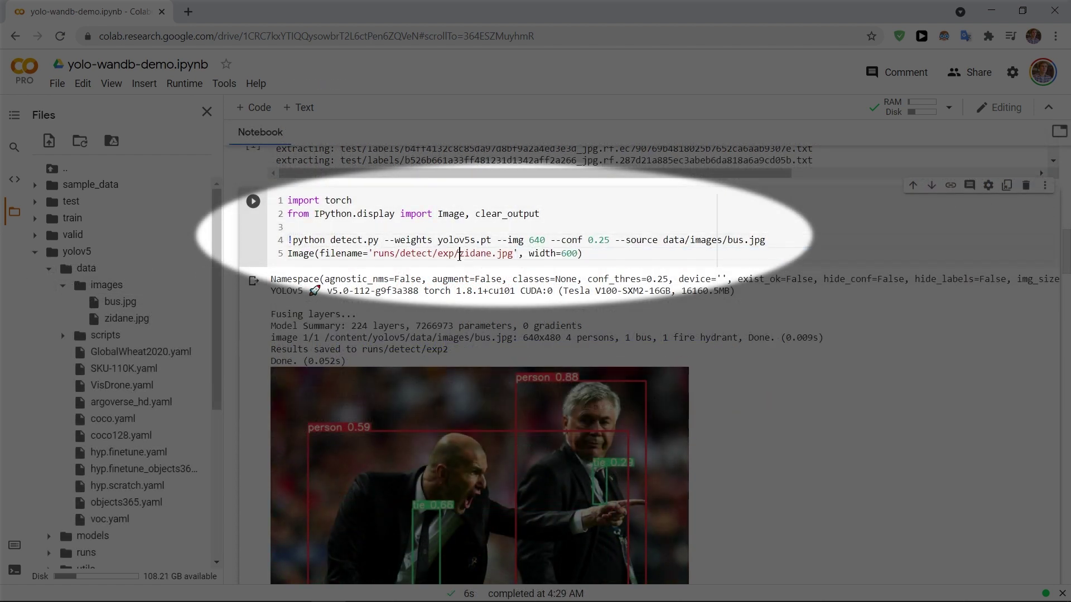
Rerun the YOLOv5 detect cell with bus.jpg as the source image
key("ctrl+Return")
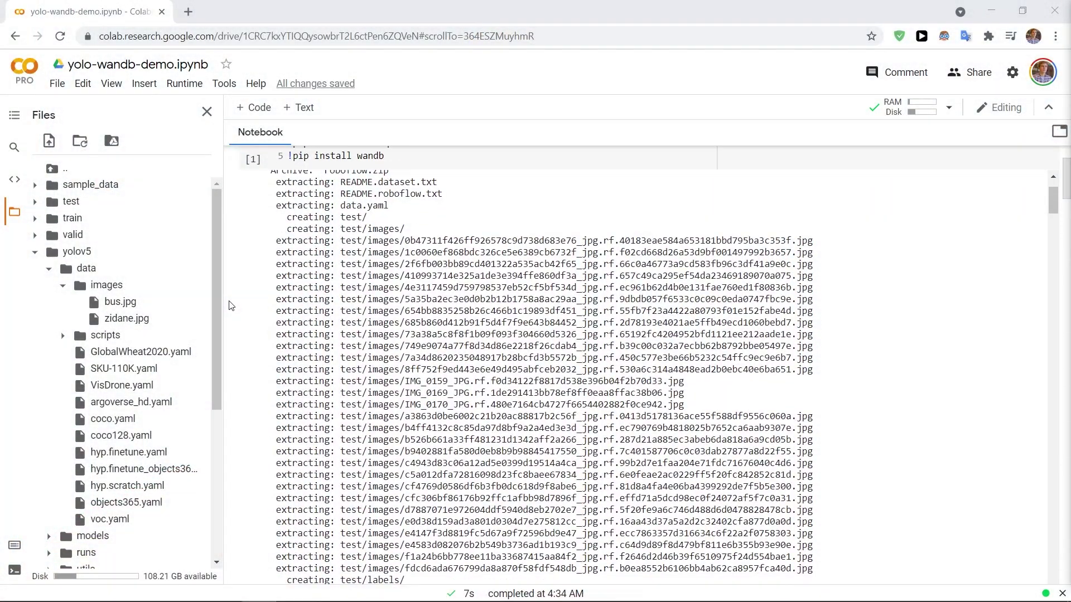
scroll(230, 305, "down", 5)
scroll(229, 305, "down", 5)
scroll(230, 306, "down", 5)
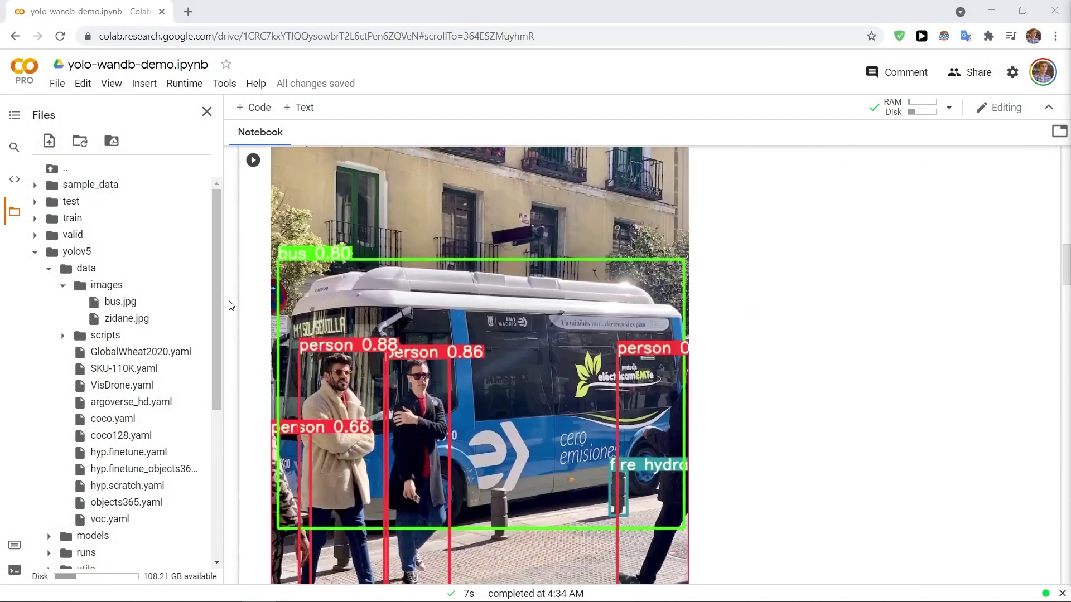
scroll(230, 305, "down", 3)
scroll(229, 305, "down", 5)
scroll(230, 305, "down", 8)
scroll(229, 306, "down", 8)
scroll(229, 305, "down", 5)
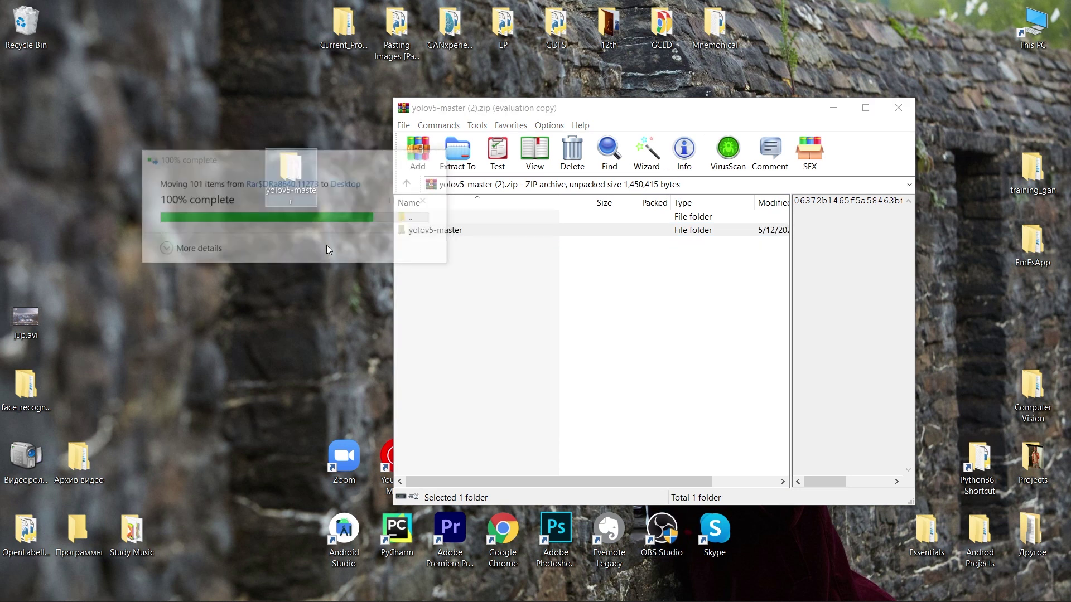
Close the WinRAR archive once yolov5-master finishes extracting to the desktop
left_click(902, 110)
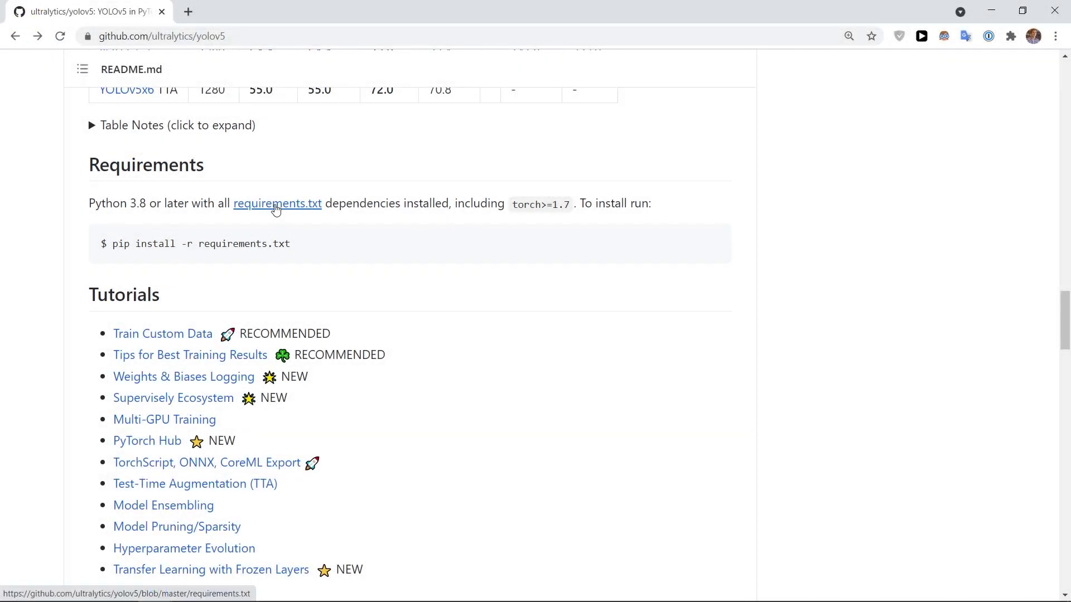
Open requirements.txt in a new tab, then install Python 3.9.5 from the downloaded installer
middle_click(276, 208)
scroll(153, 284, "down", 3)
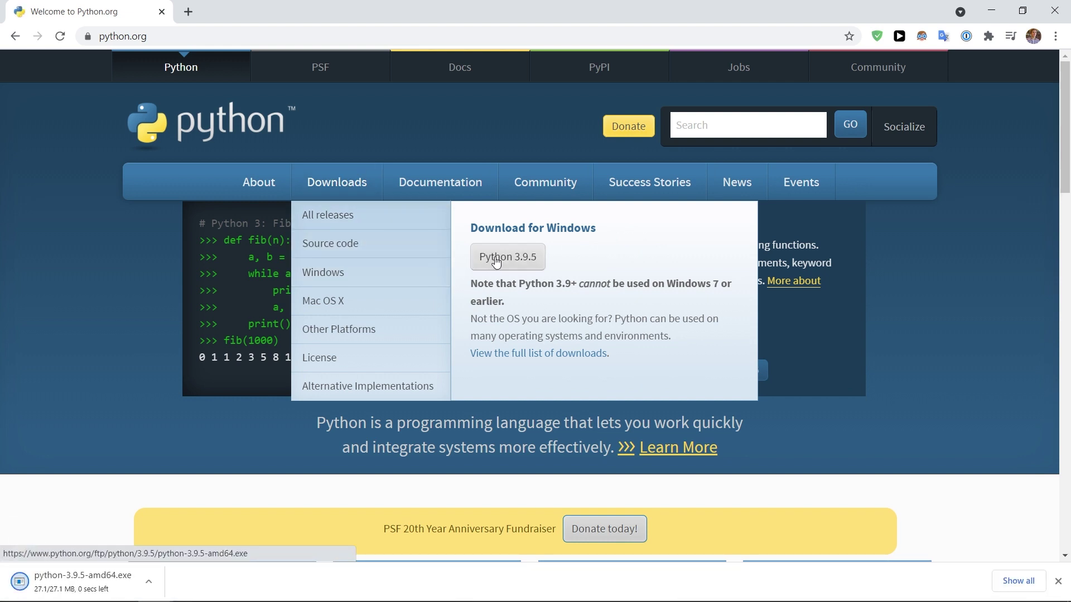
left_click(83, 576)
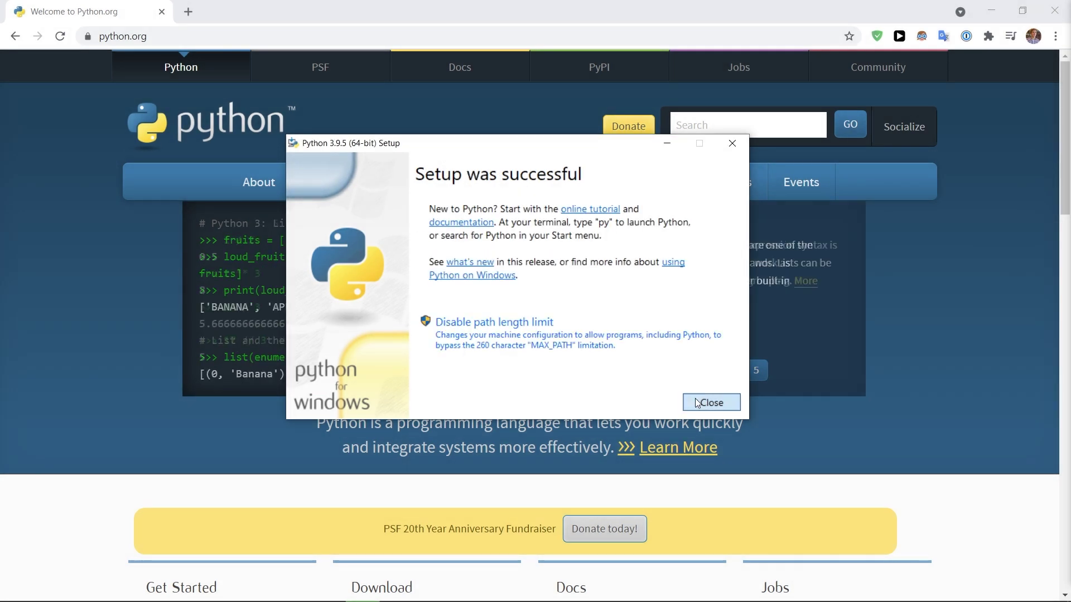
left_click(709, 403)
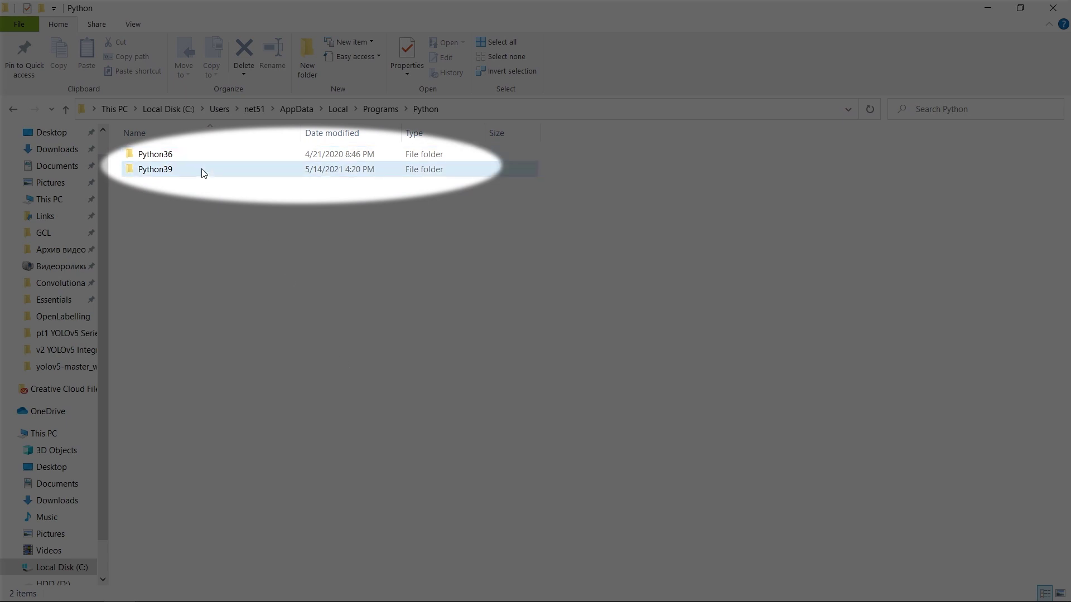
Launch a command prompt from the AppData\Local\Programs\Python folder's address bar
key("Return")
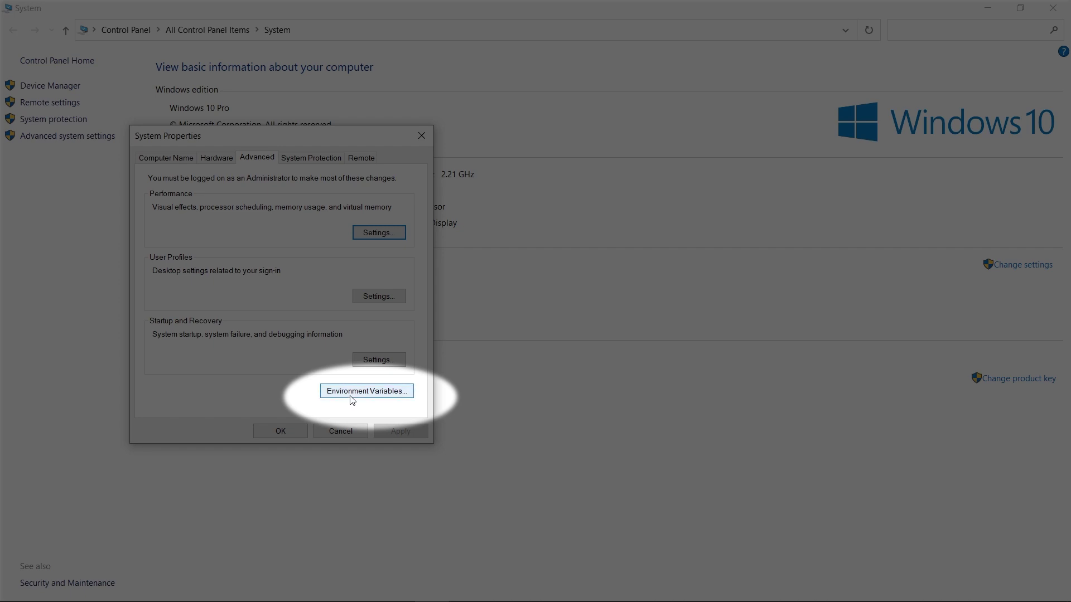
Open the user Path variable for editing via This PC's advanced system settings
left_click(352, 394)
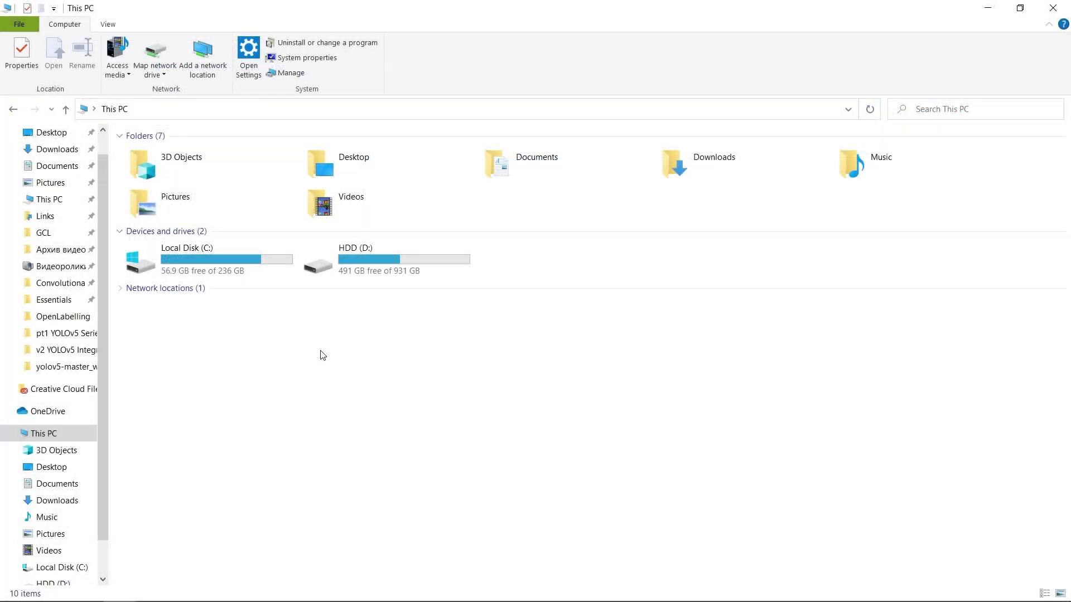
right_click(301, 349)
left_click(344, 499)
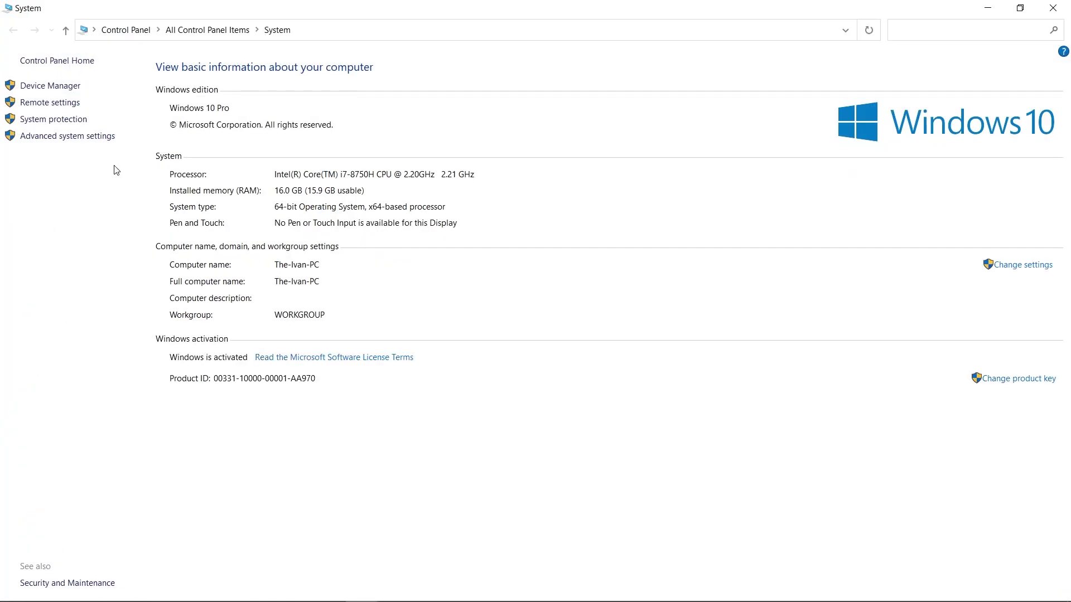
left_click(77, 138)
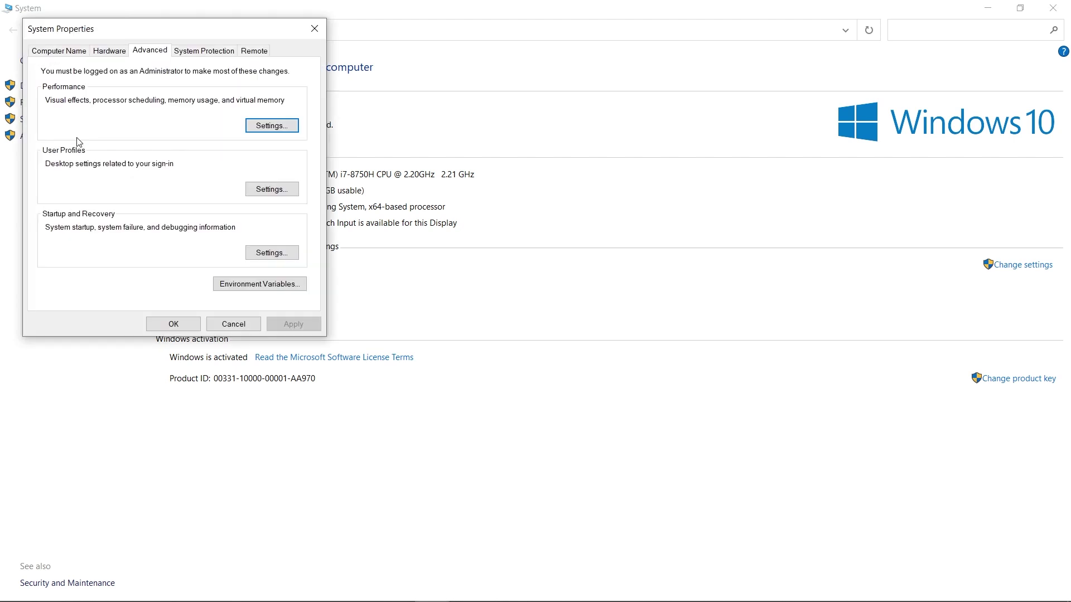
left_click(249, 288)
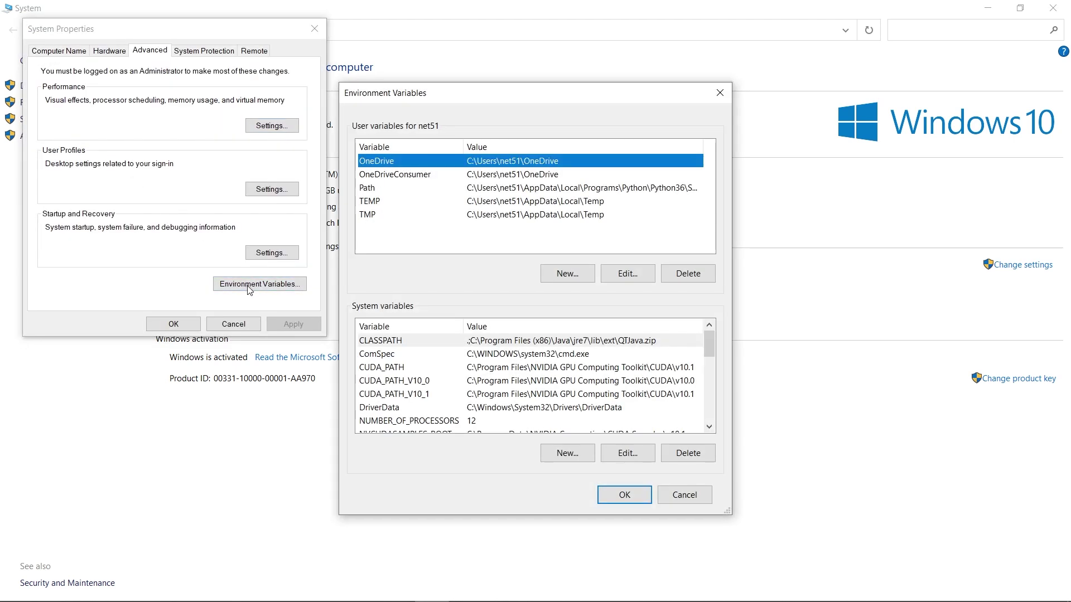
double_click(368, 188)
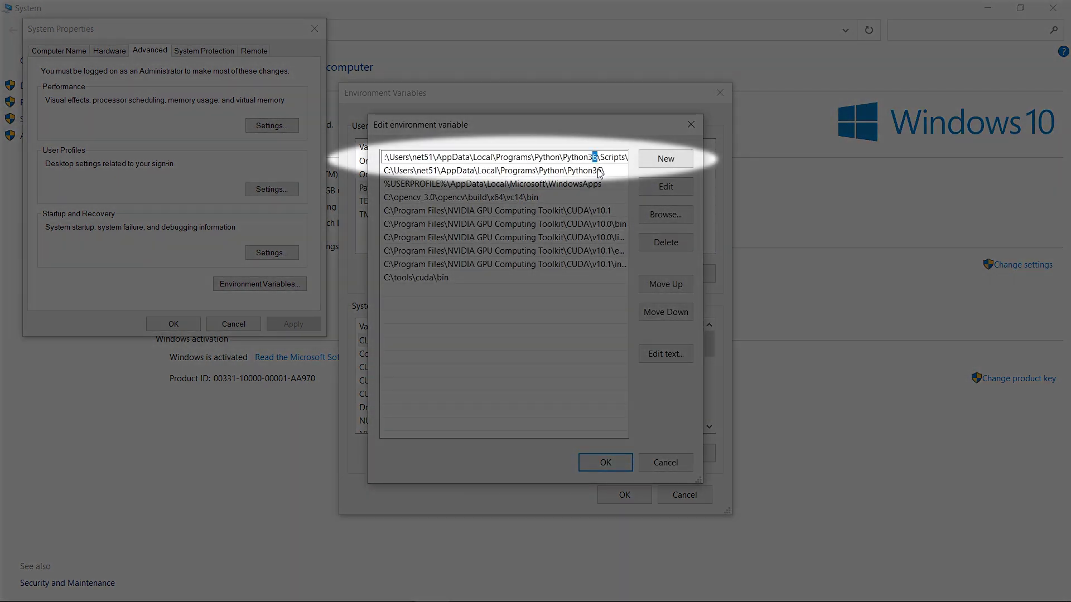
Change the Python36 Path entry to Python39 and save the environment variables
left_click(596, 172)
left_click(598, 172)
type("9")
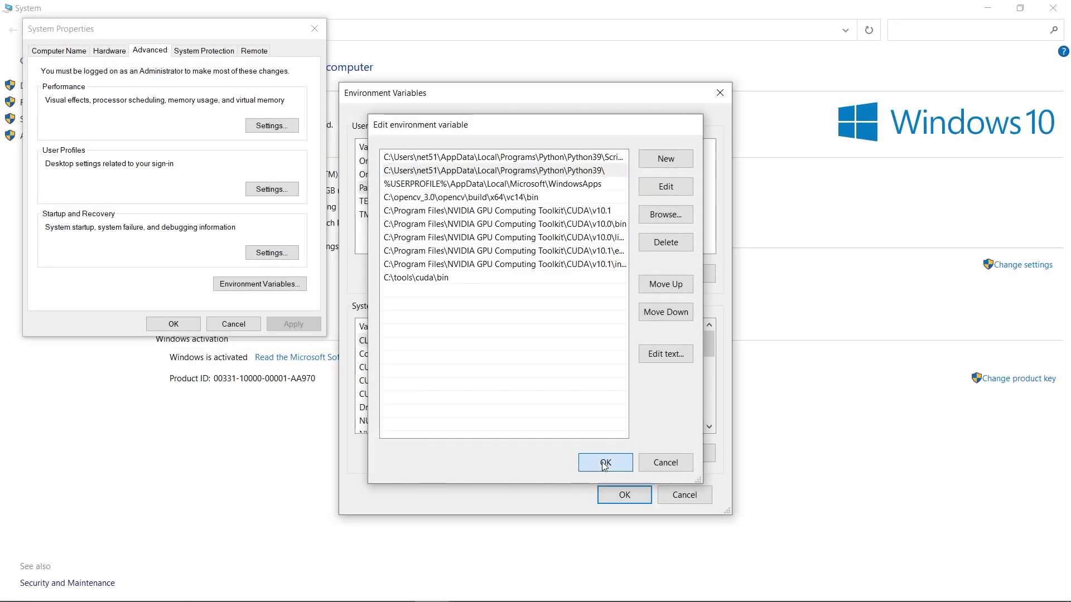
left_click(605, 463)
left_click(624, 495)
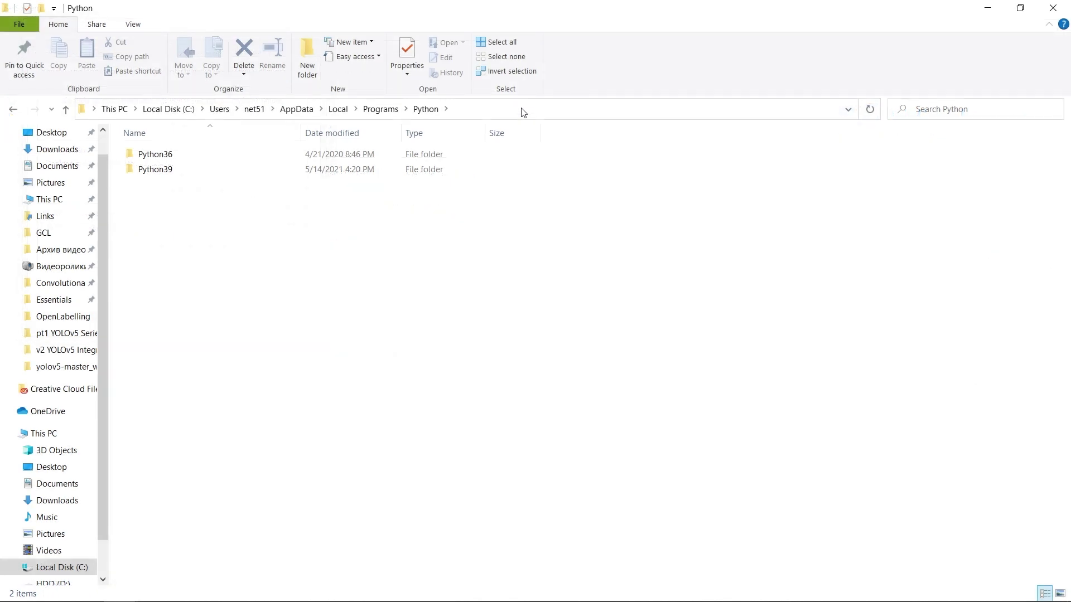
Confirm that a new command prompt launches Python 3.9.5
left_click(521, 109)
type("cmd")
key("Return")
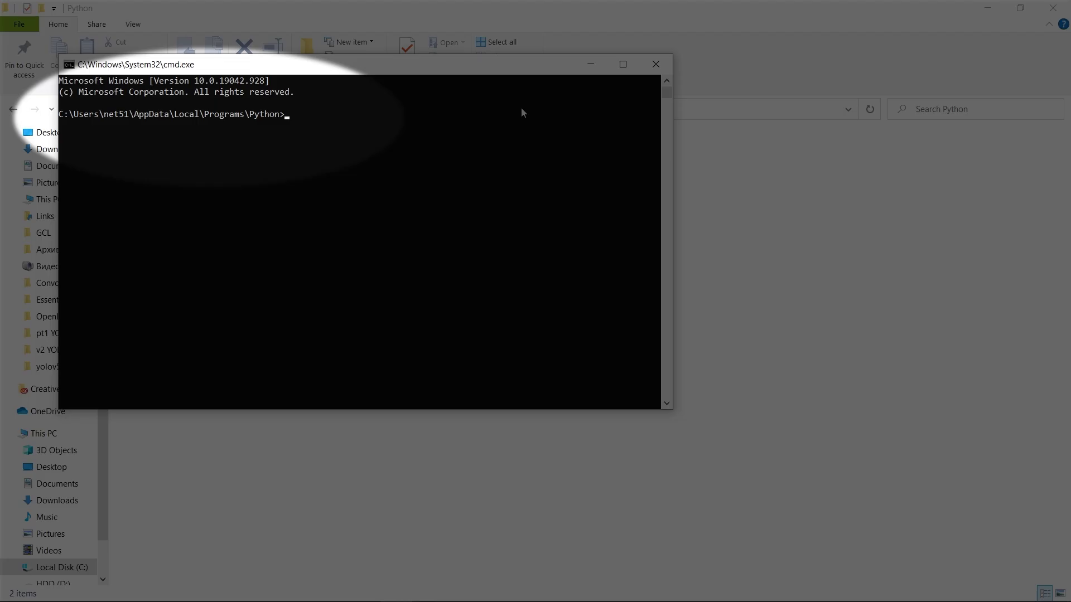
type("python")
key("Return")
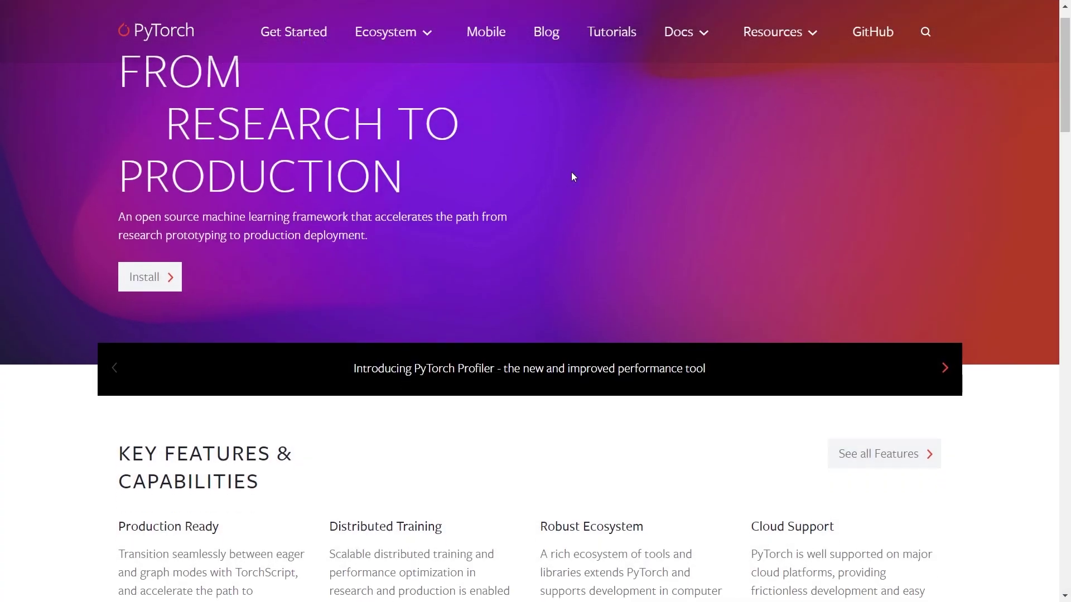
scroll(571, 171, "down", 2)
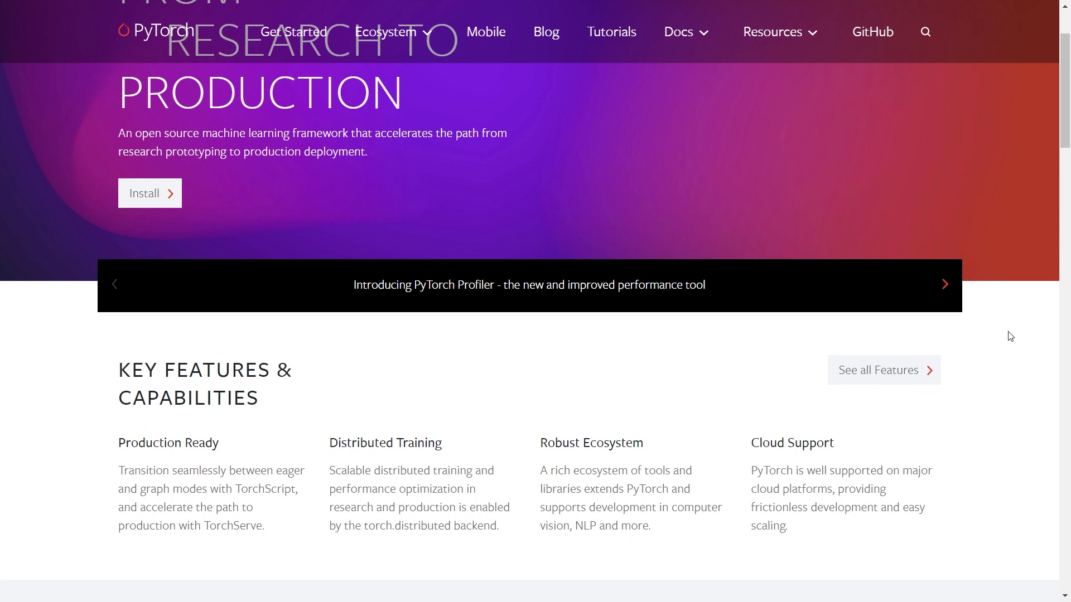
scroll(1009, 356, "down", 3)
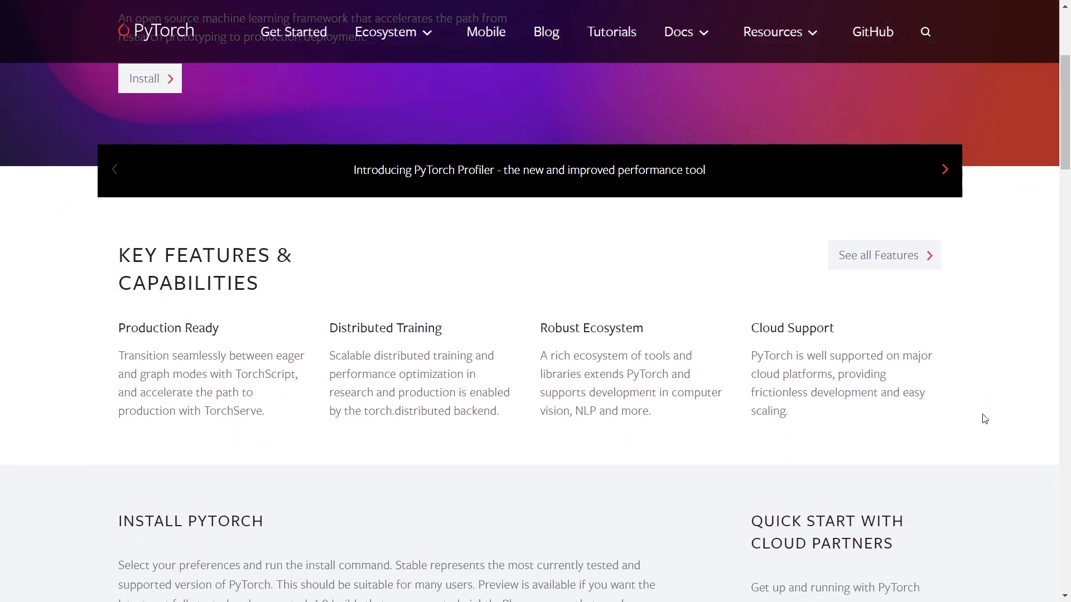
scroll(984, 419, "down", 3)
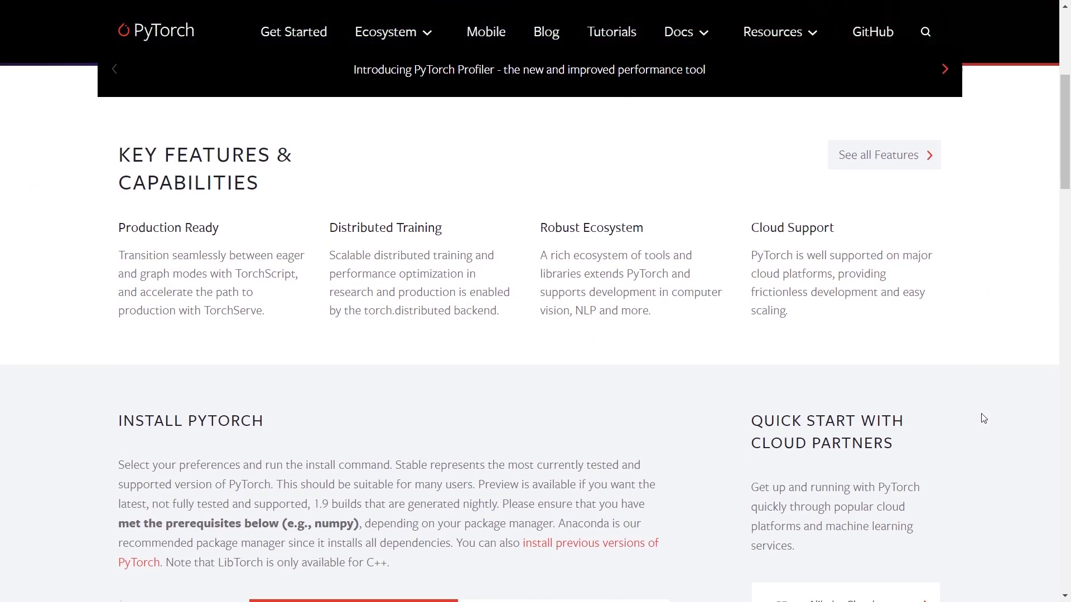
scroll(985, 418, "down", 1)
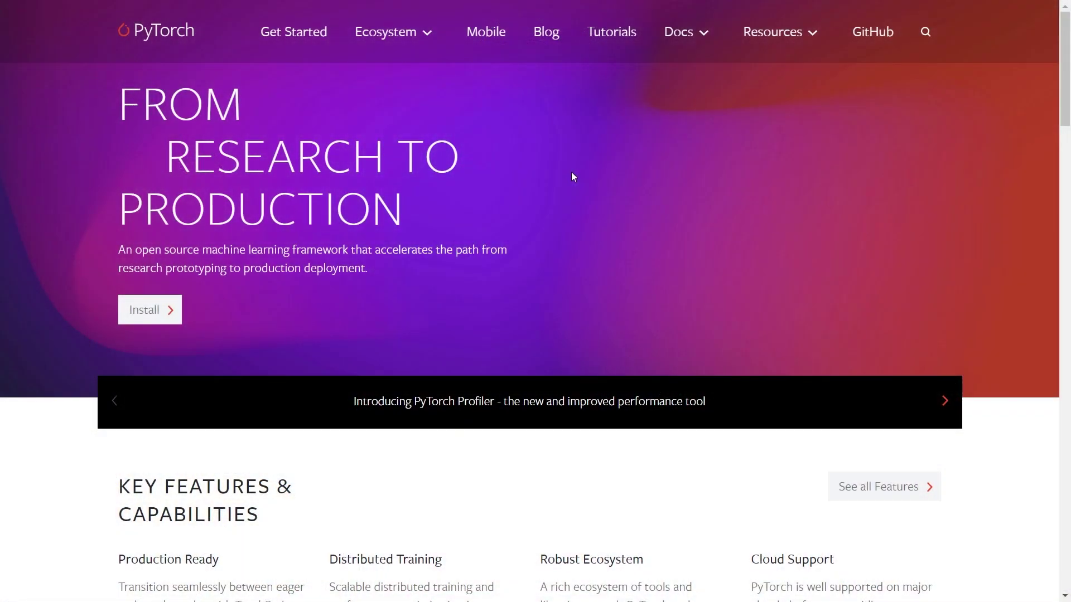
scroll(571, 172, "down", 2)
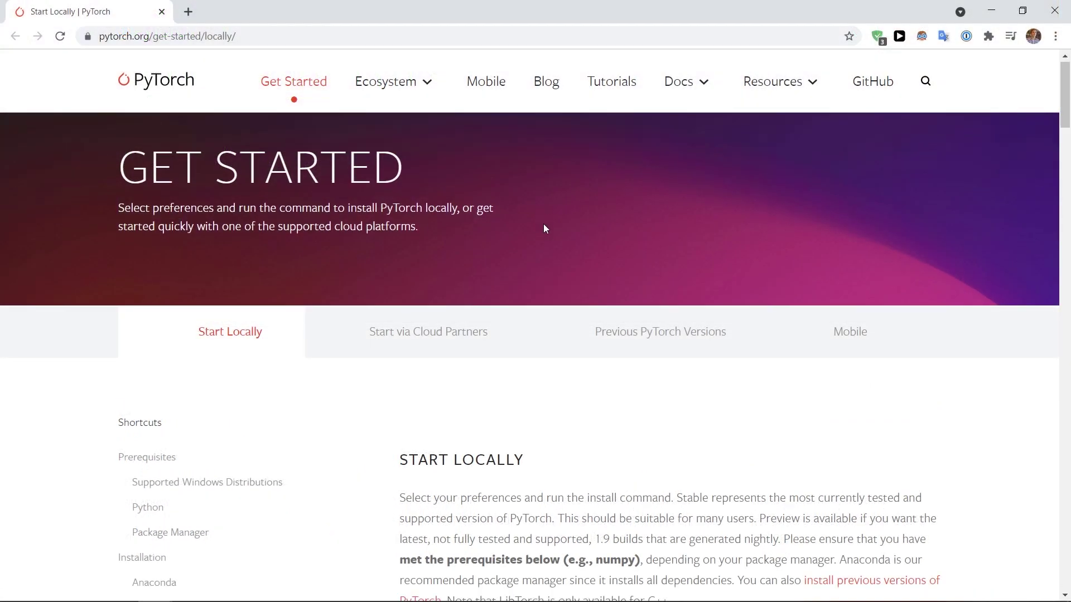
scroll(544, 225, "down", 3)
scroll(552, 234, "down", 3)
scroll(569, 242, "down", 3)
scroll(577, 244, "down", 2)
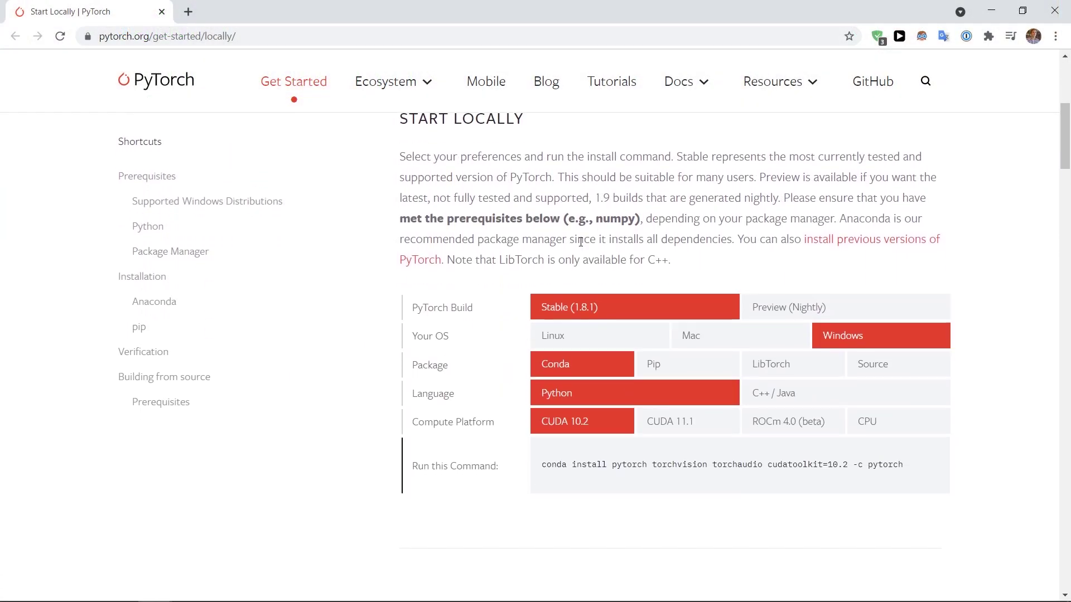
scroll(578, 245, "down", 1)
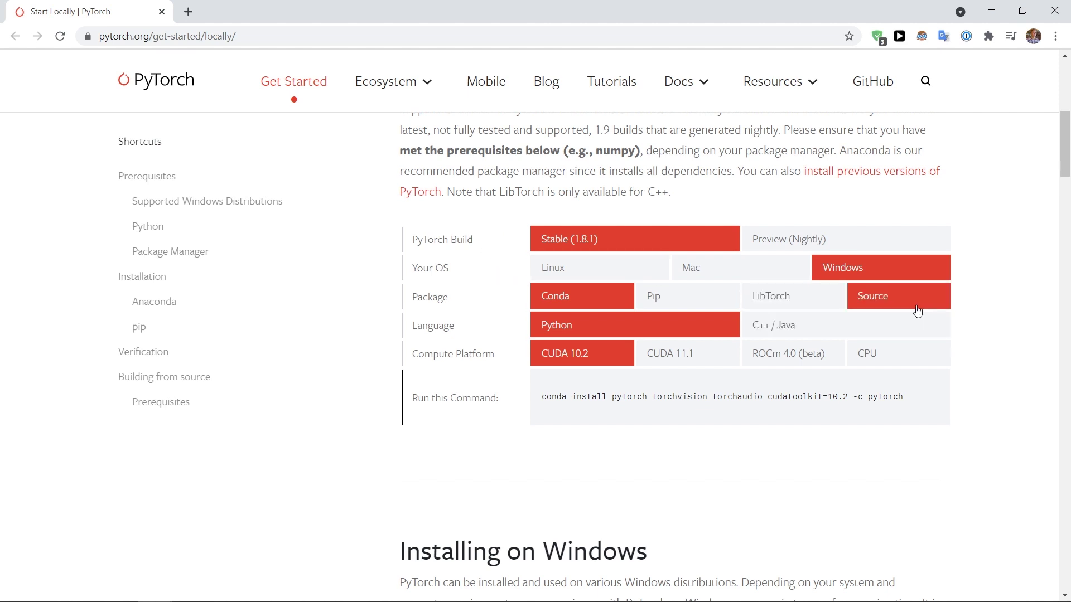
Set the PyTorch install selector's package option to Pip
left_click(688, 300)
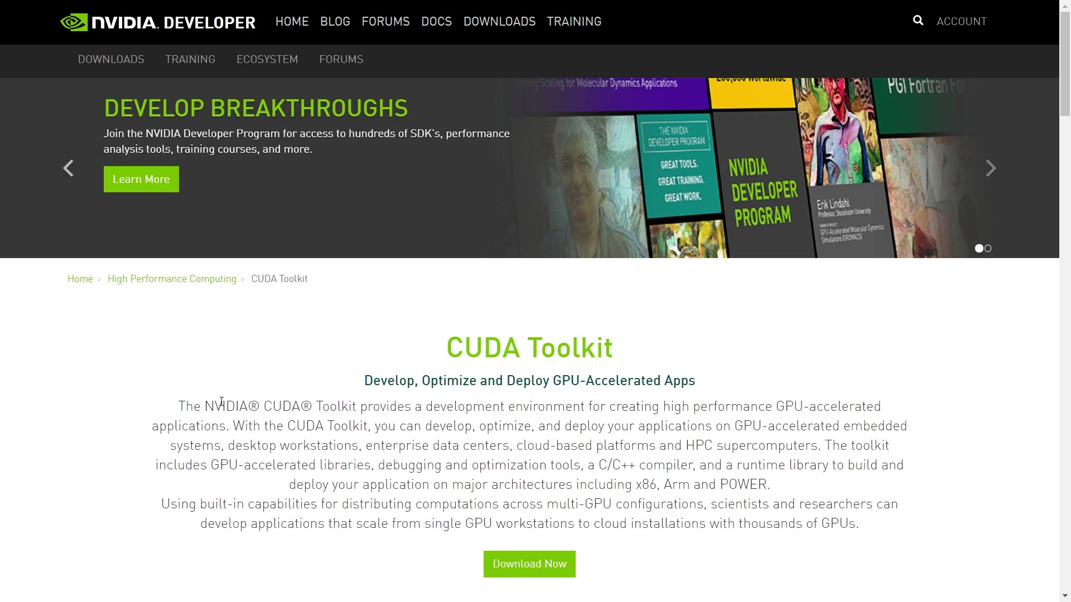
scroll(228, 408, "down", 3)
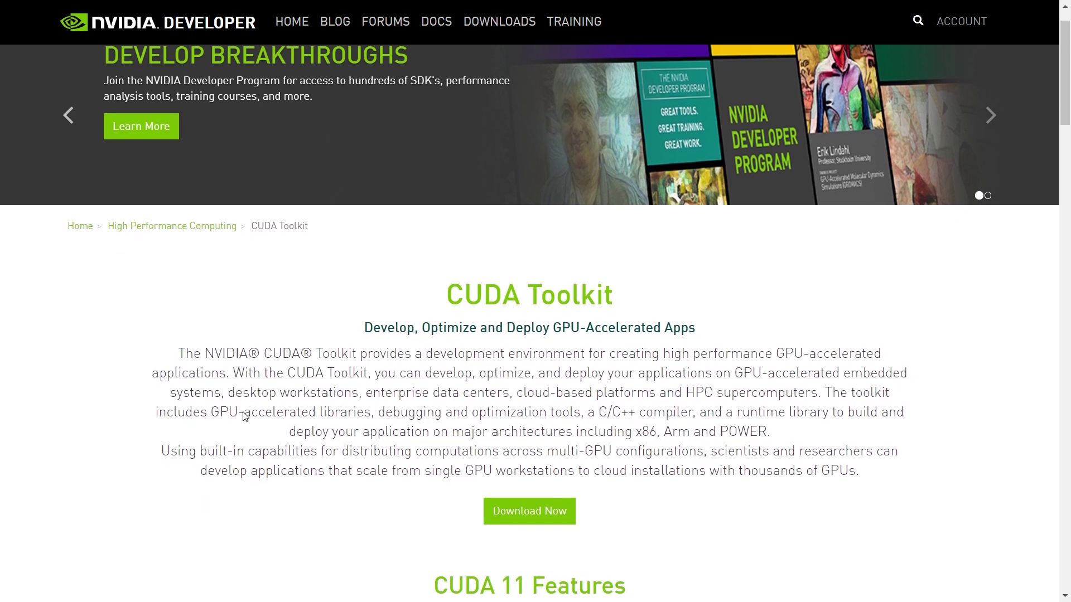
scroll(246, 415, "down", 1)
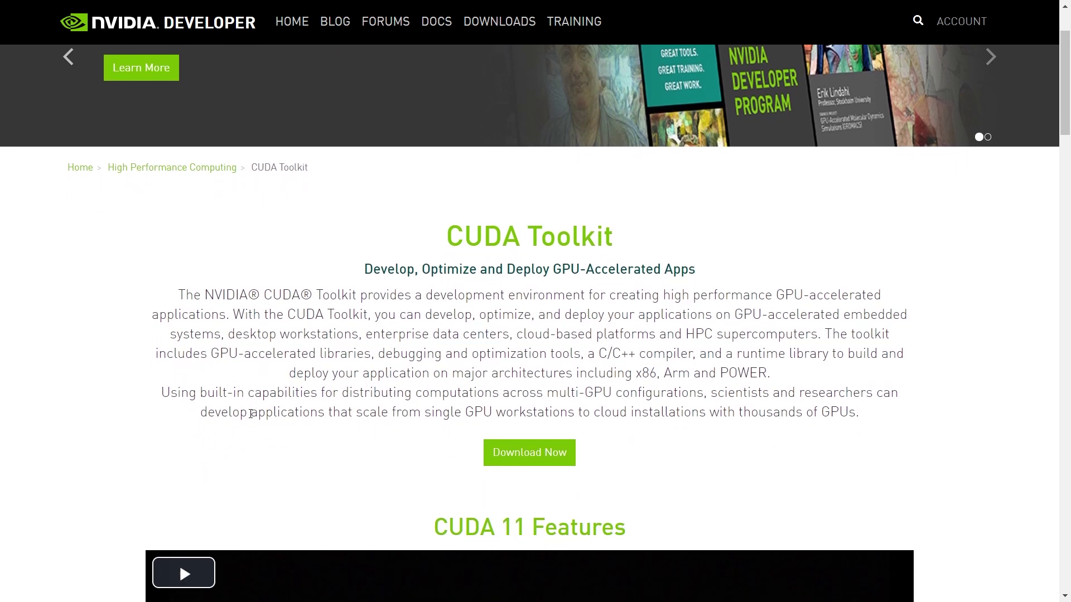
scroll(250, 413, "down", 2)
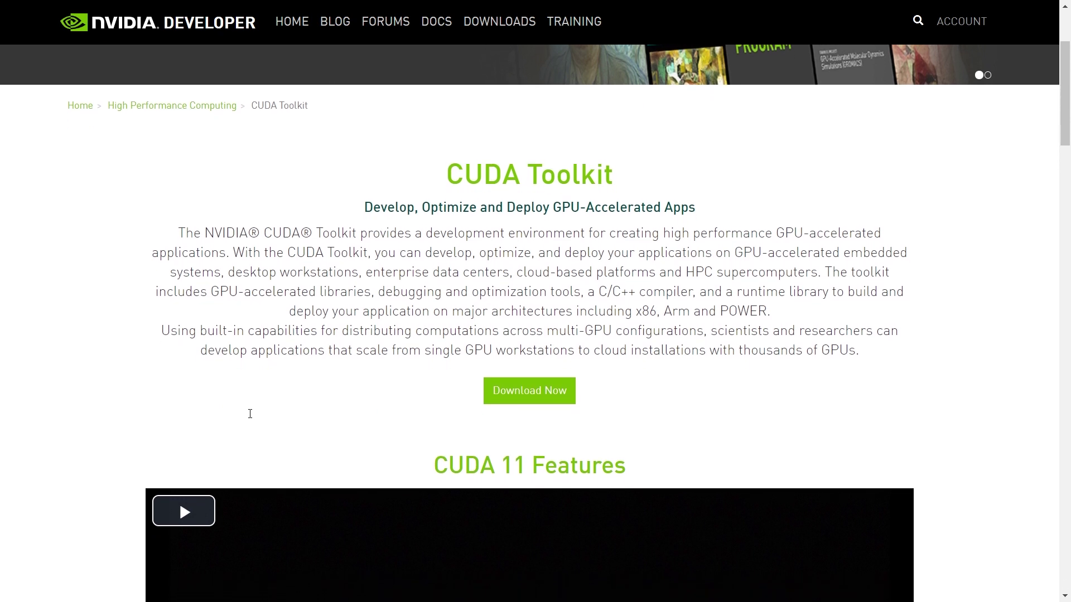
scroll(210, 404, "down", 1)
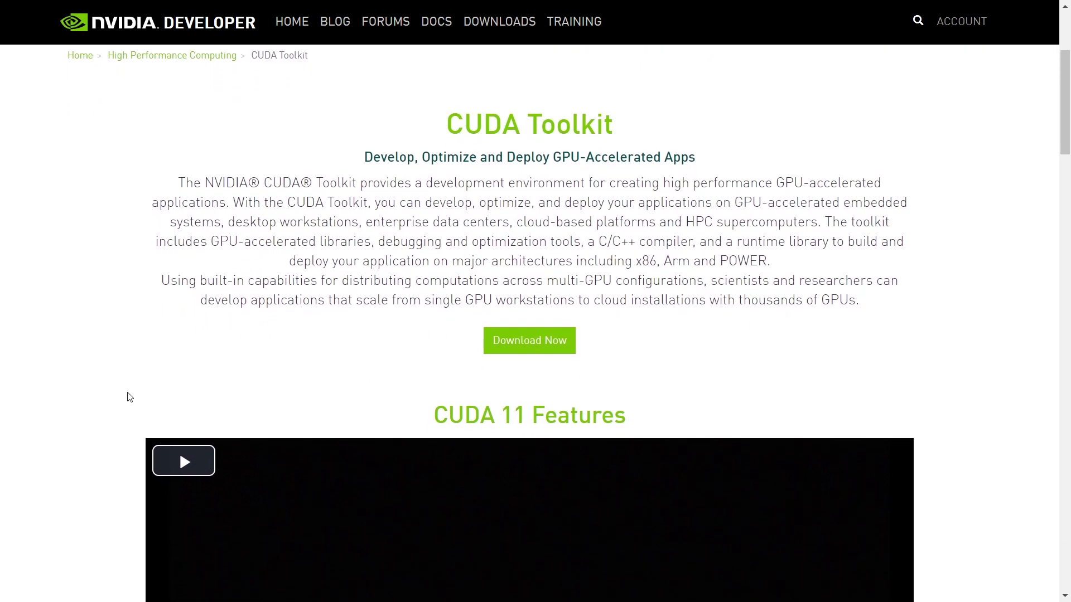
scroll(107, 399, "down", 2)
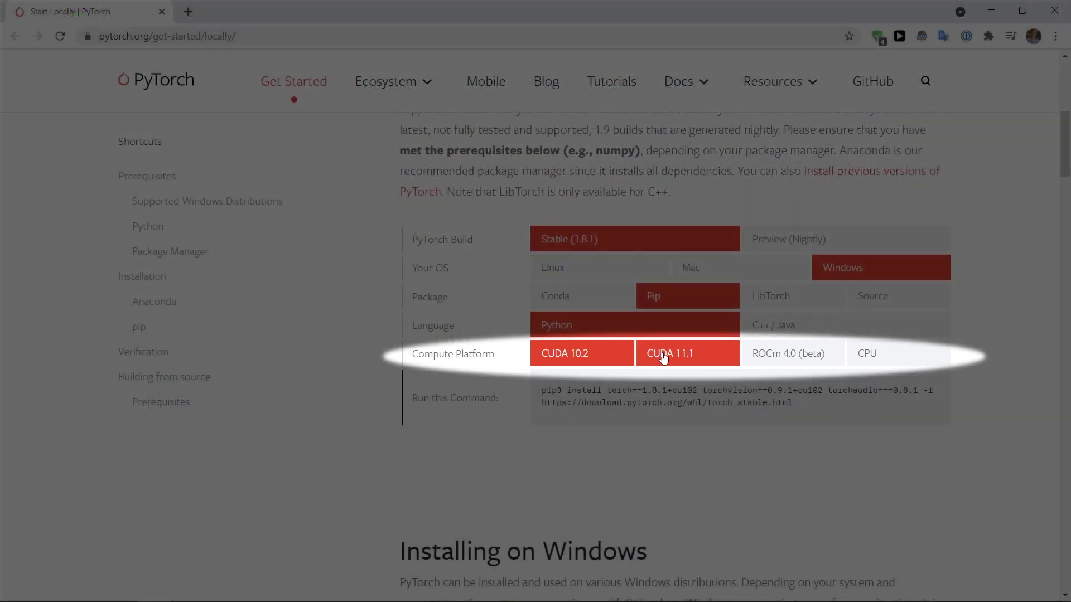
Pick CUDA 11.1 on PyTorch and download the CUDA 11.3 Windows 10 local installer
left_click(664, 358)
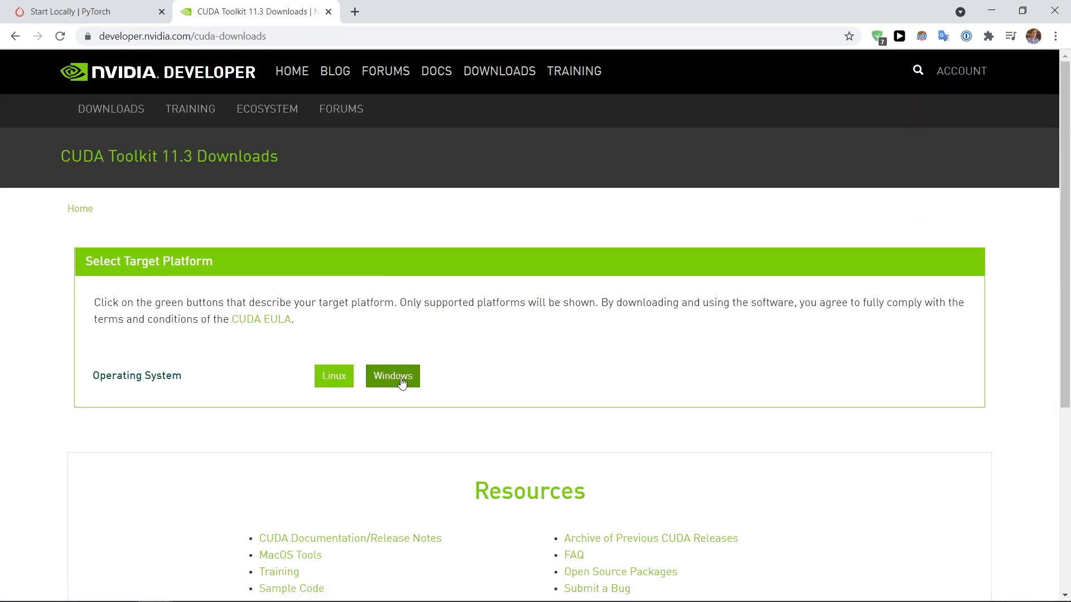
left_click(401, 375)
left_click(334, 410)
left_click(327, 375)
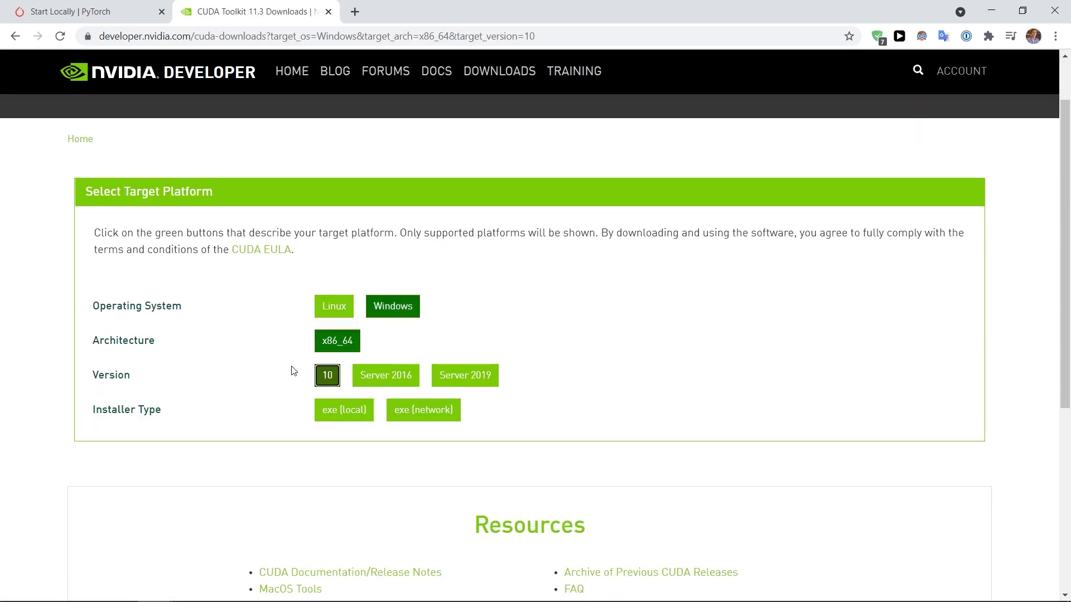
scroll(269, 340, "down", 1)
left_click(343, 340)
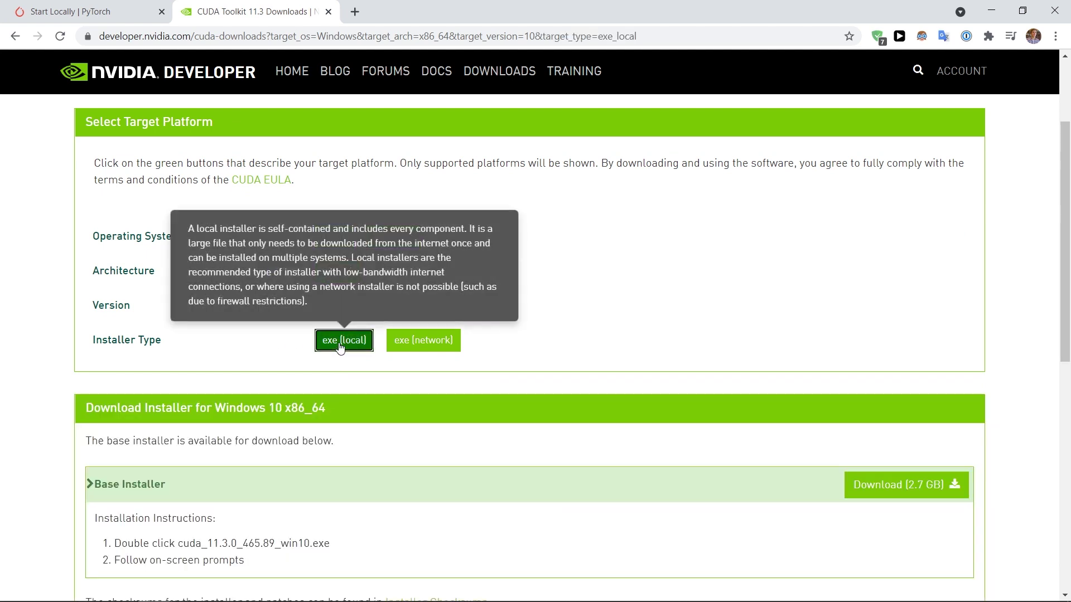
scroll(421, 349, "down", 2)
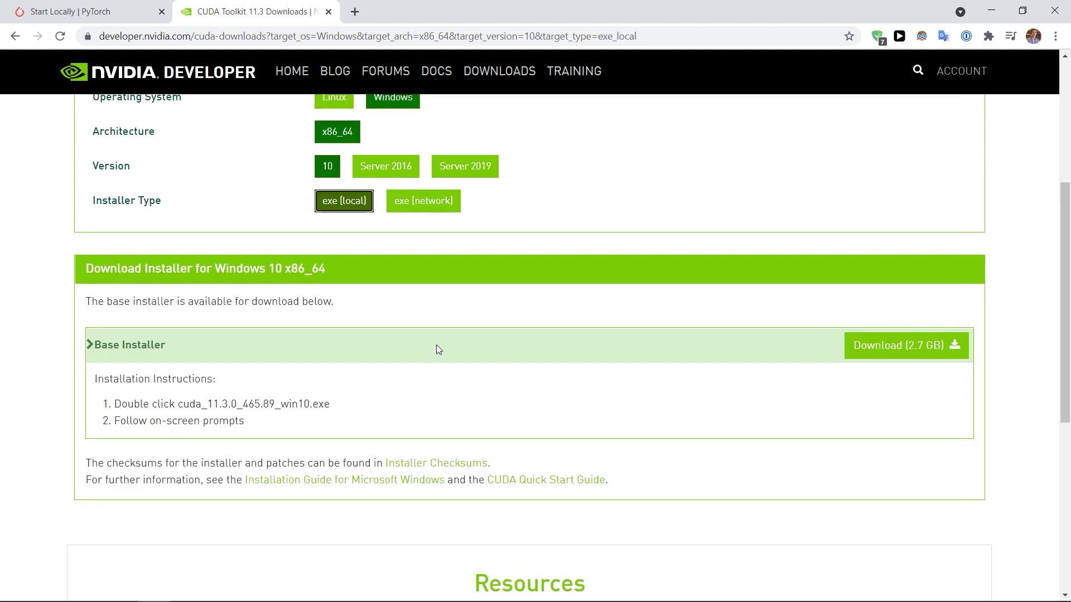
left_click(905, 345)
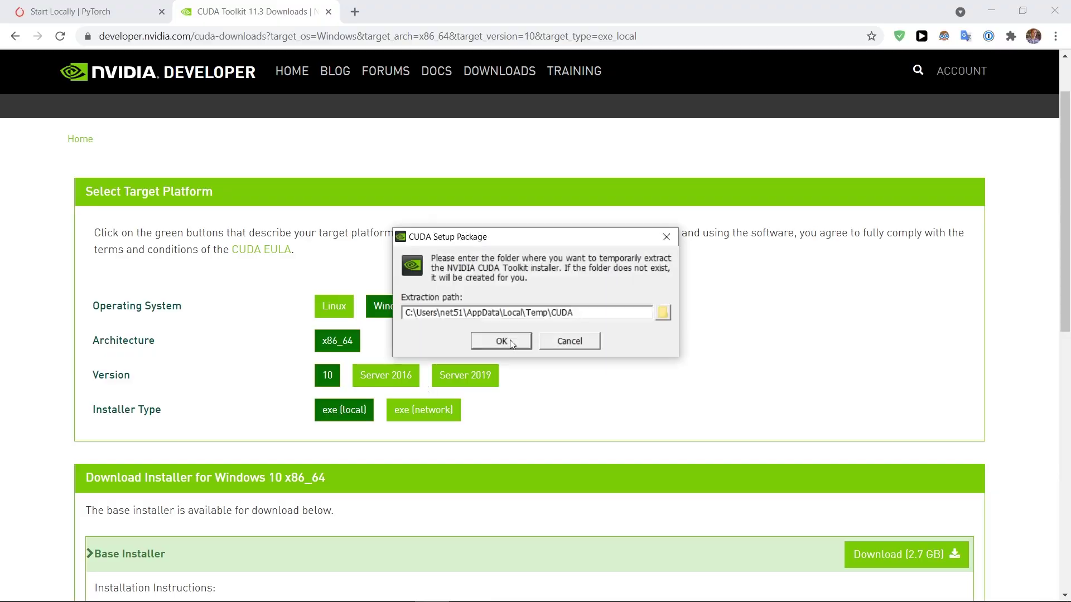
Install CUDA Toolkit 11.3 without restarting, then return to the PyTorch page
left_click(501, 341)
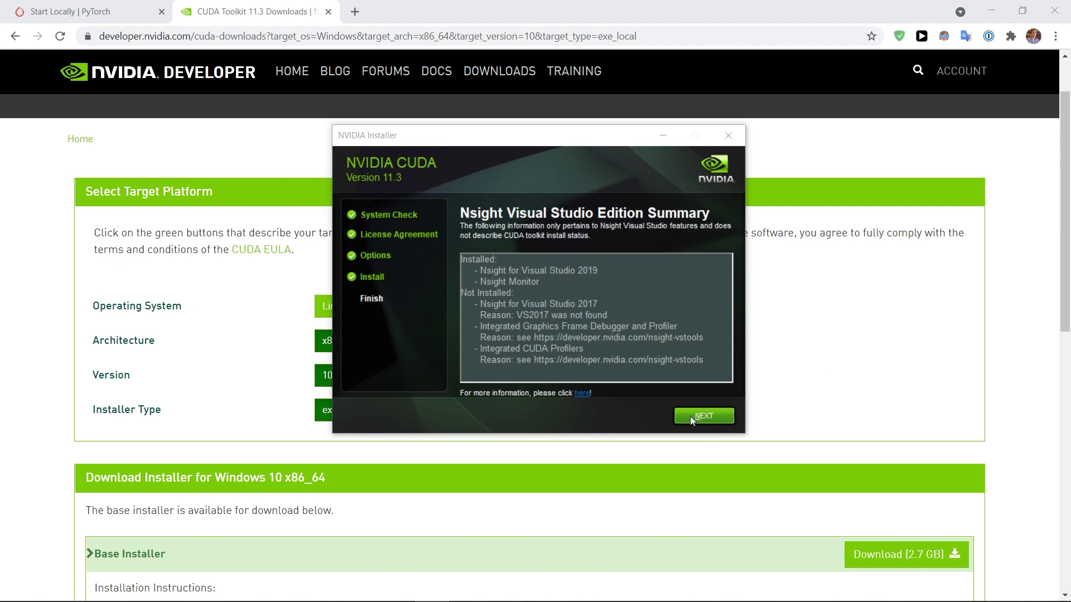
left_click(693, 416)
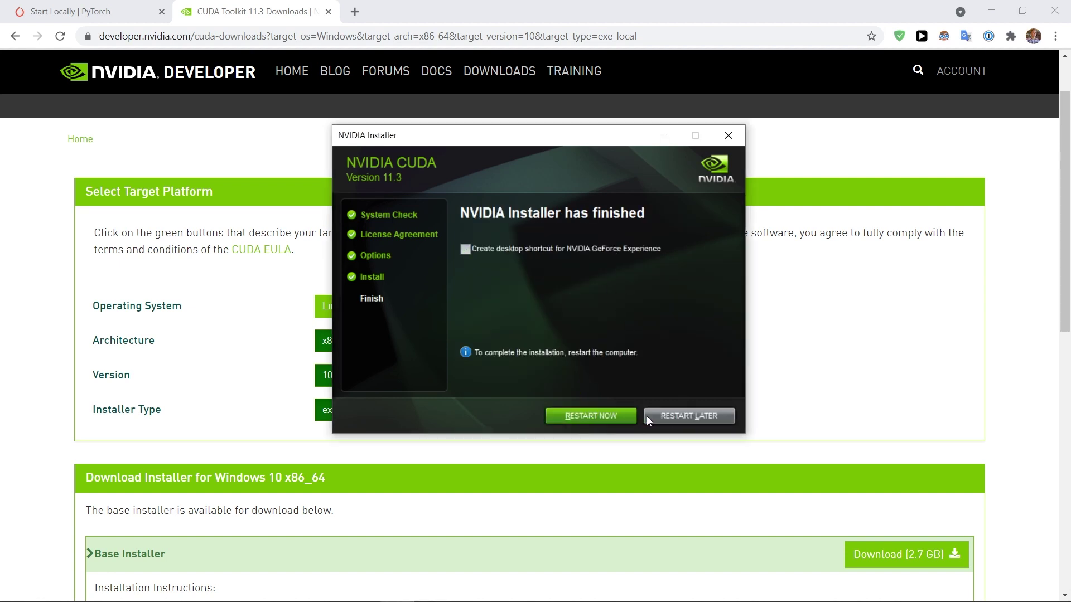
left_click(685, 416)
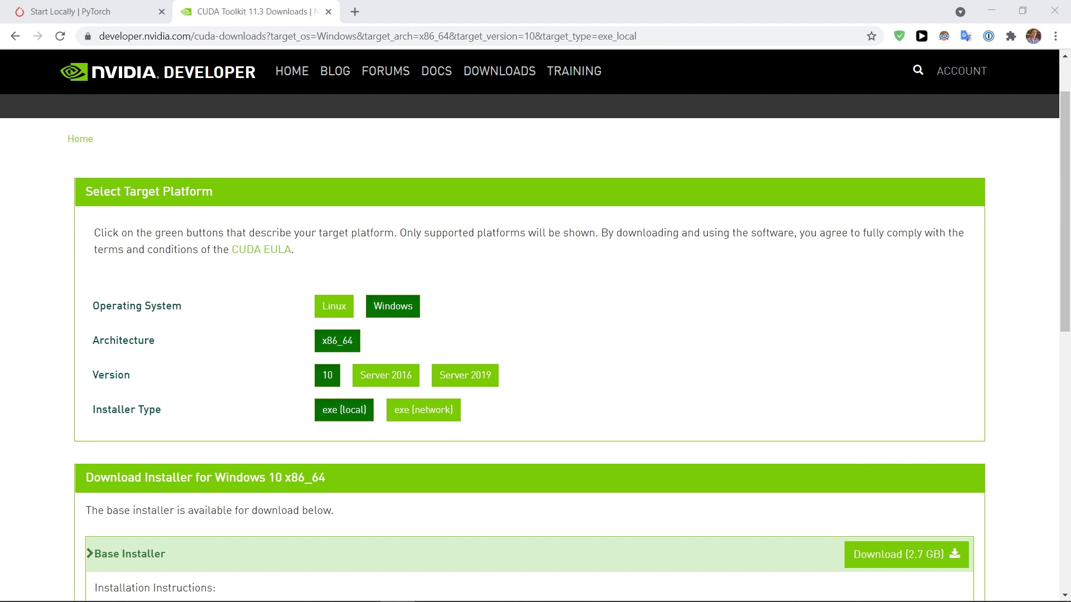
key("ctrl+shift+Tab")
Run the copied pip3 CUDA 11.1 PyTorch install command from a prompt in Python39\Scripts
left_click_drag(540, 416, 795, 430)
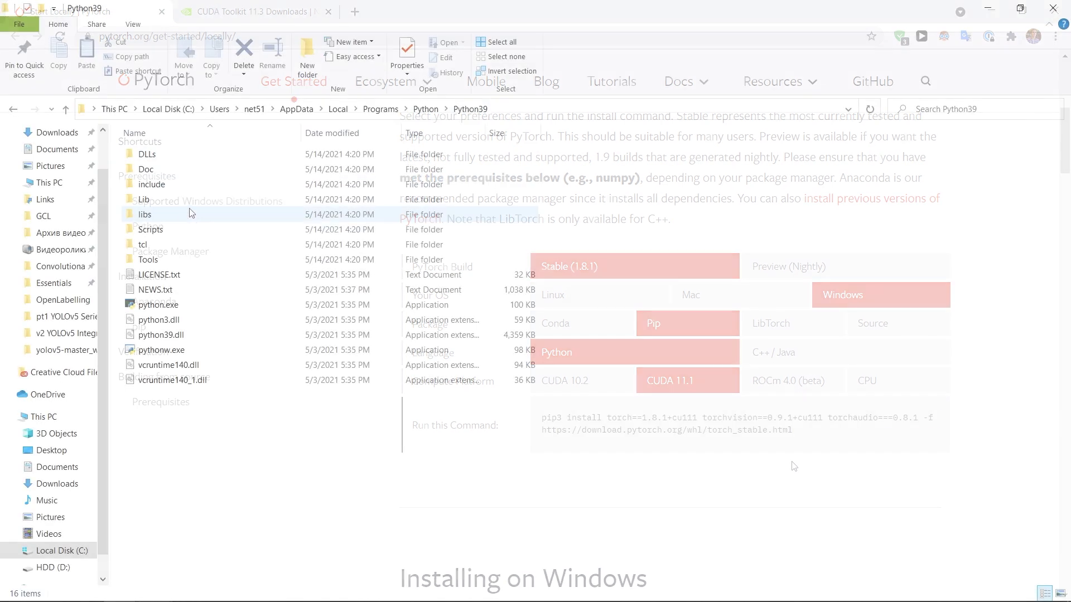
double_click(152, 227)
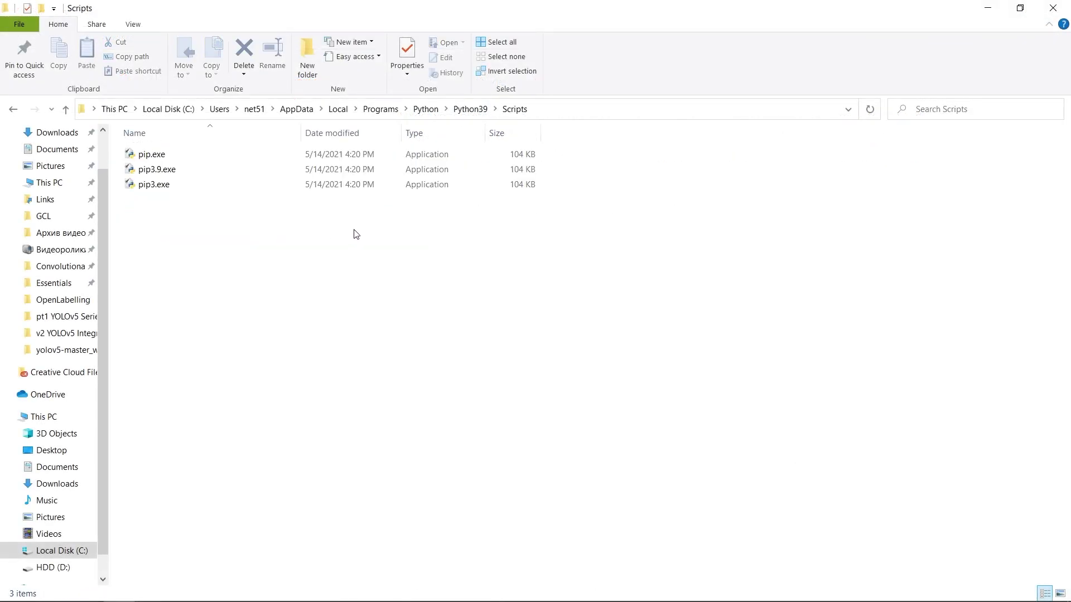
left_click(577, 109)
type("cmd")
key("Return")
type("pip3 install torch==1.8.1+cu111 torchvision==0.9.1+cu111 torchaudio===0.8.1 -f https://download.pytorch.org/whl/torch_stable.html")
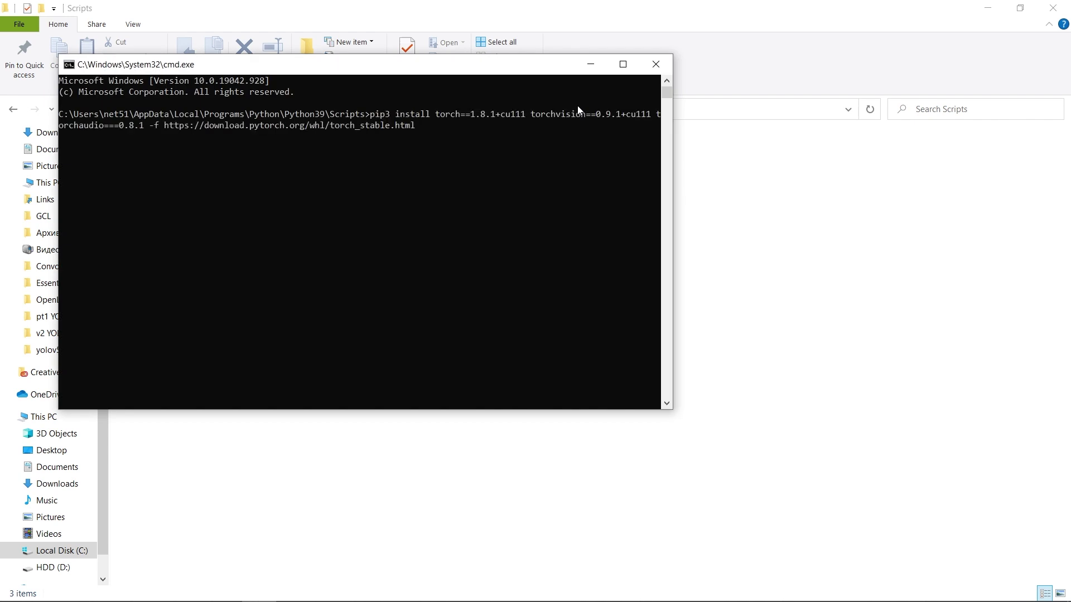
key("Return")
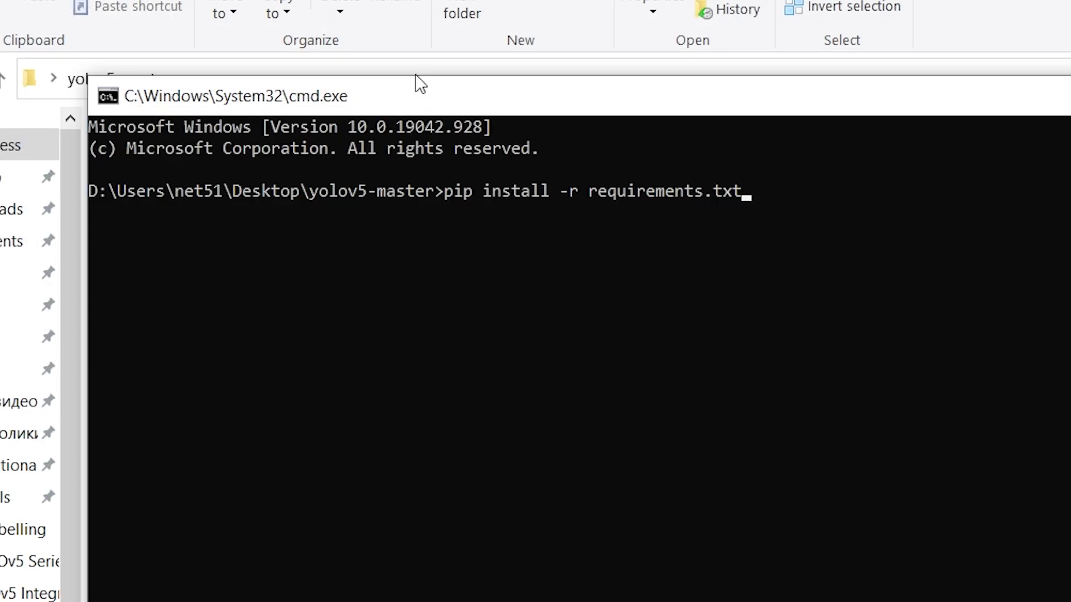
Run pip install -r requirements.txt, then maximize the prompt to read the Visual C++ 14.0 error
key("Return")
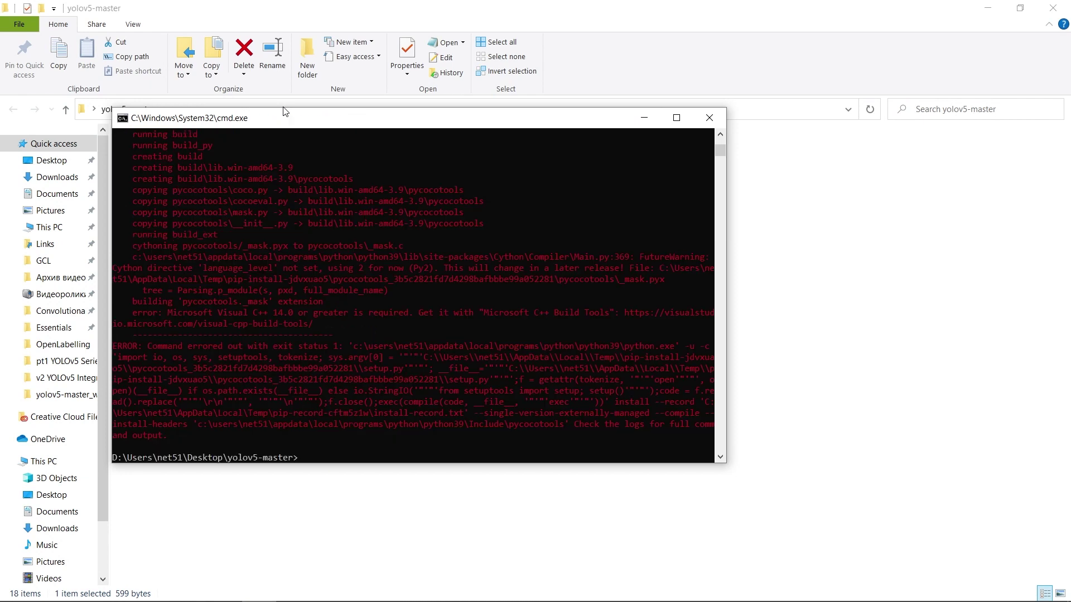
double_click(285, 117)
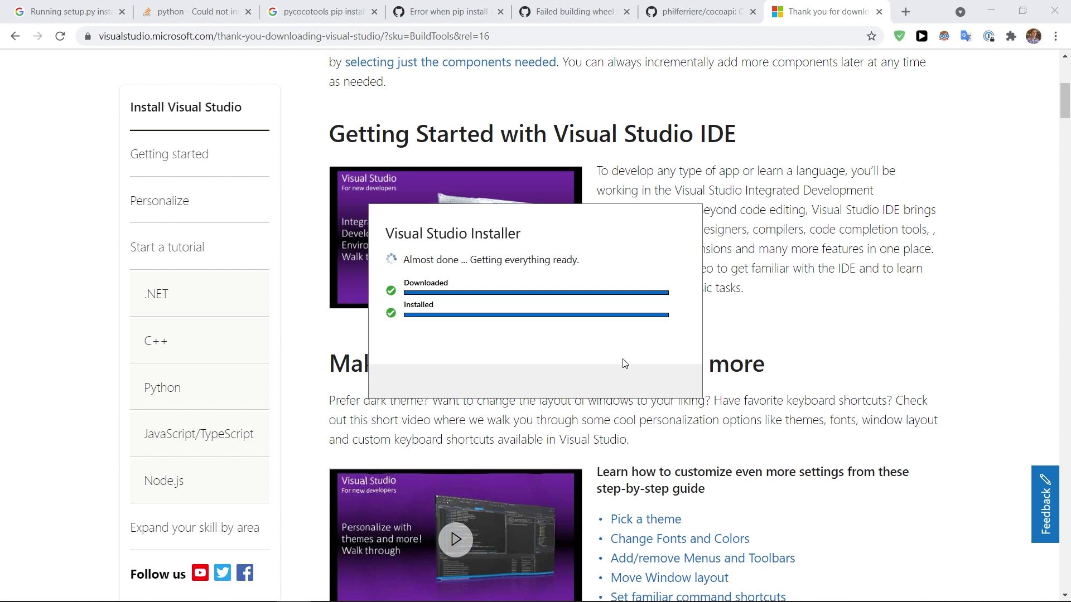
Tick the C++ build tools workload in the Visual Studio Build Tools 2019 installer
left_click(378, 186)
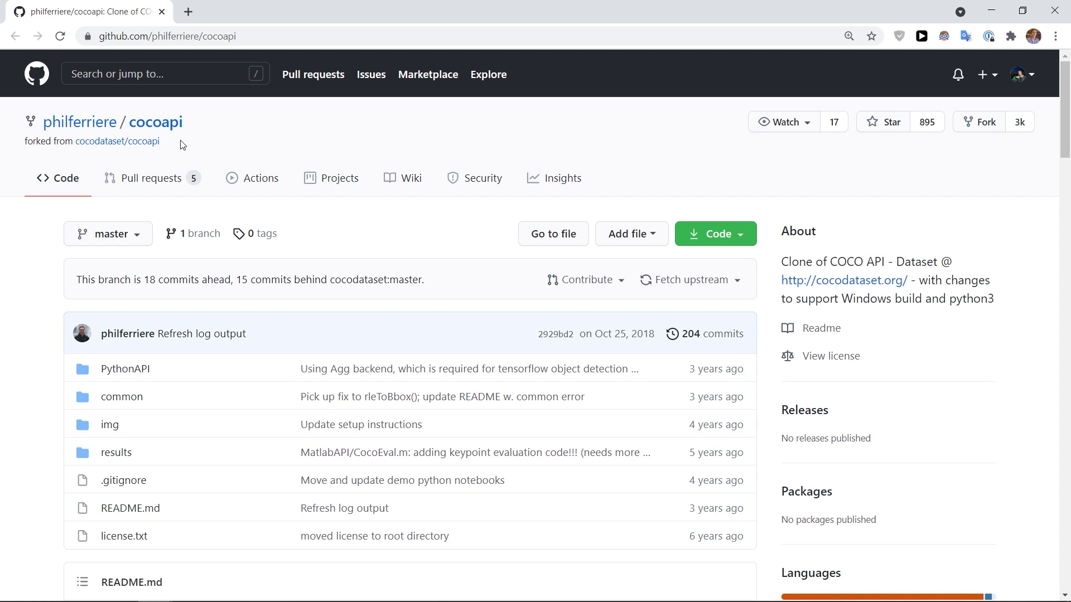
scroll(180, 145, "down", 5)
scroll(114, 251, "down", 5)
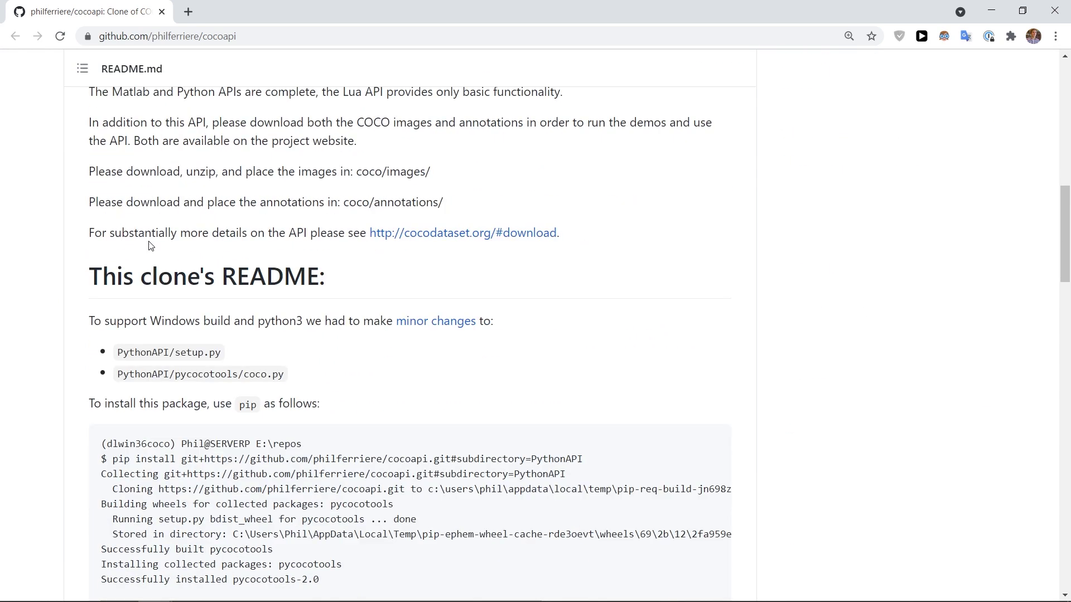
scroll(114, 278, "down", 3)
Select the philferriere cocoapi pip install git+ command in the README for copying
left_click_drag(134, 277, 532, 277)
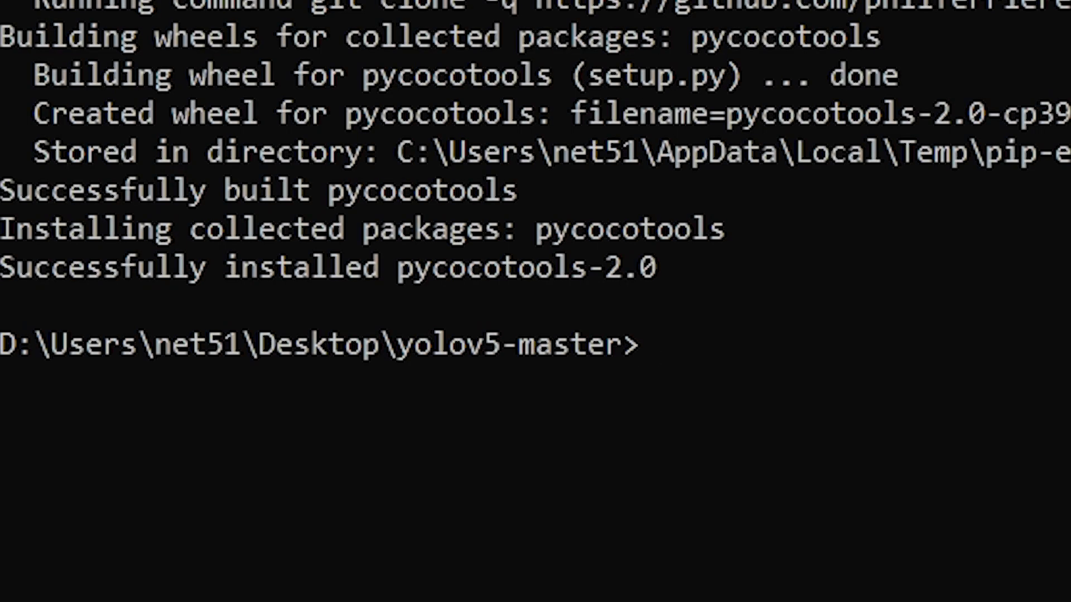
type("pip install -r requirements.txt")
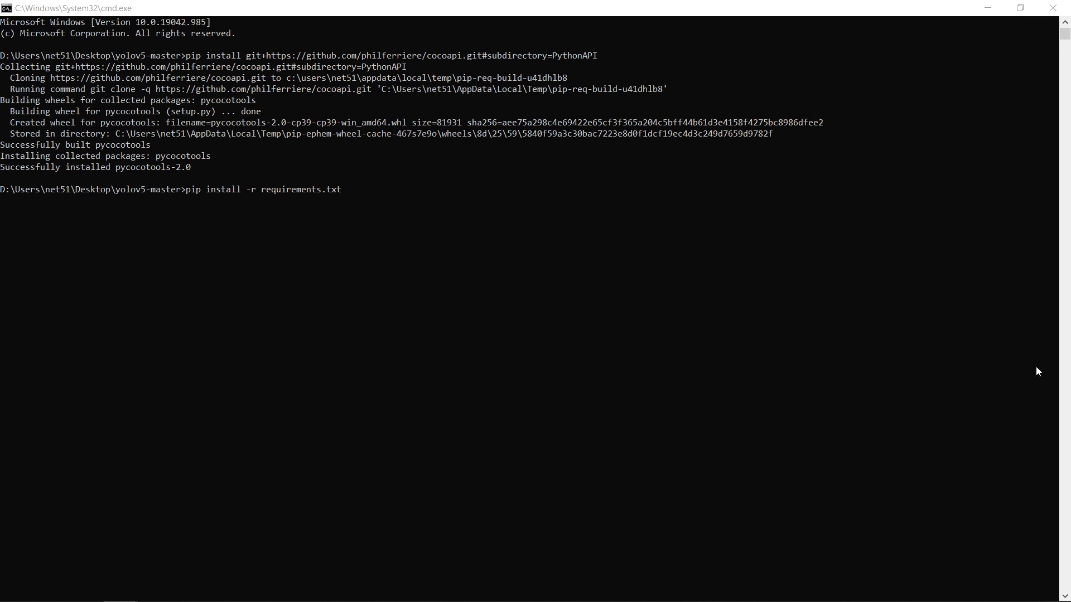
Rerun pip install -r requirements.txt at the yolov5-master prompt
left_click(342, 190)
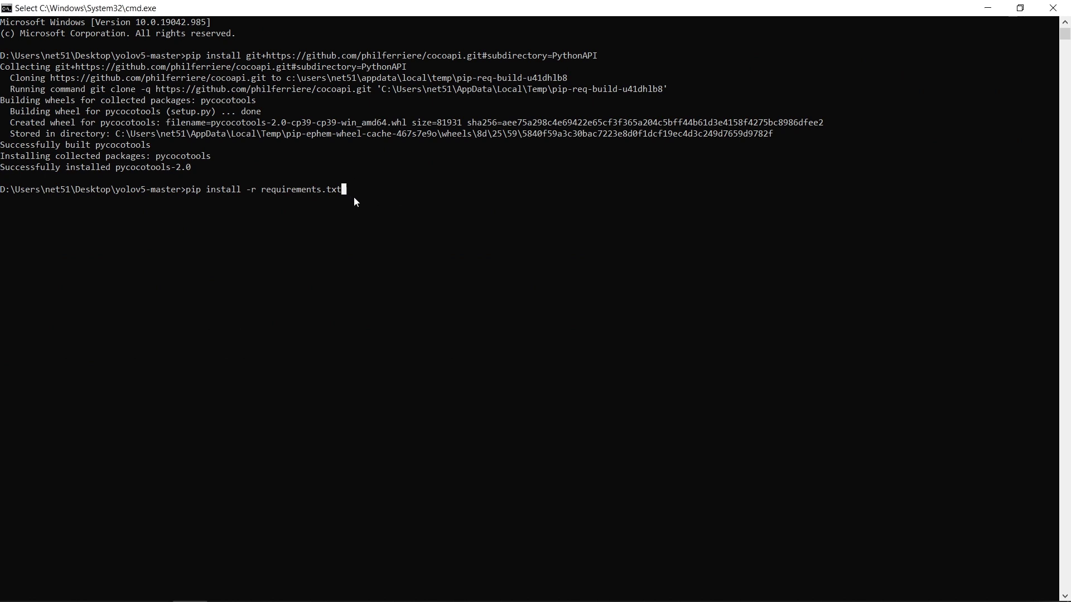
key("Return")
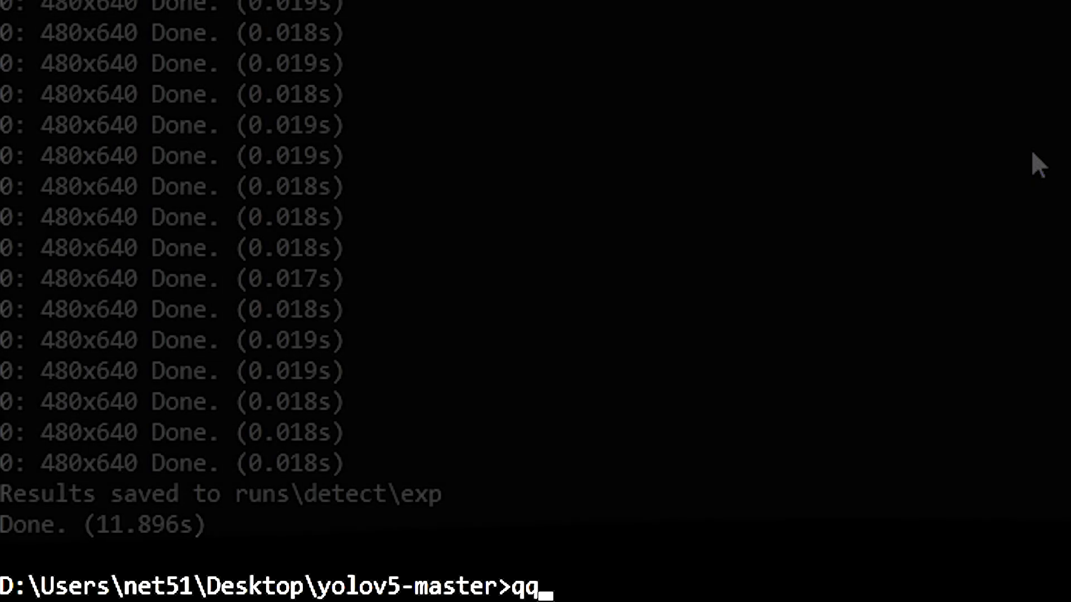
Rerun the webcam detection command using camera index 1 instead of 0
key("BackSpace")
key("Up")
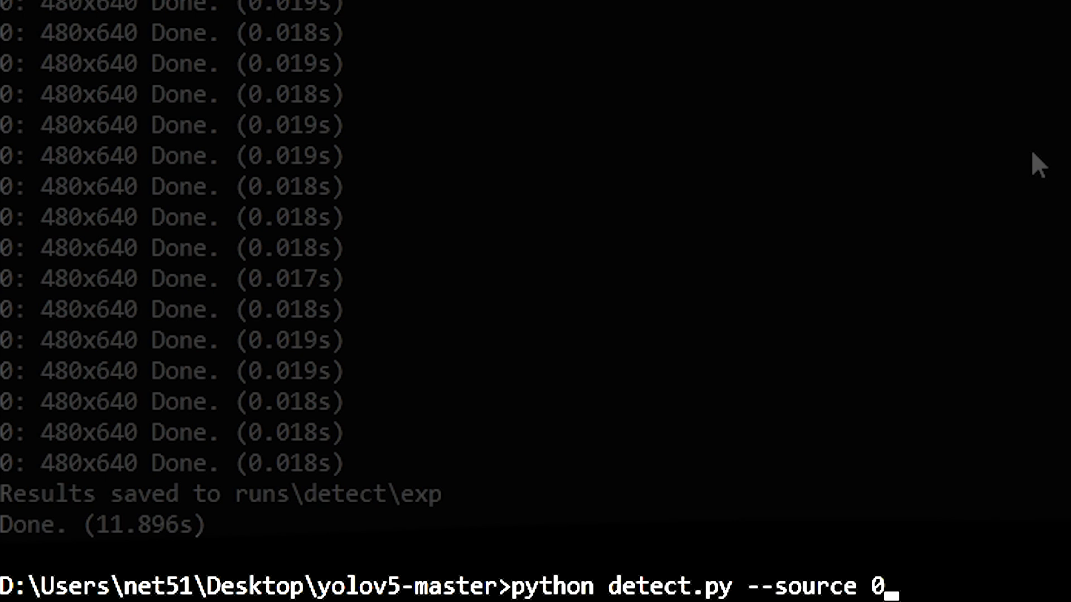
key("BackSpace")
key("Return")
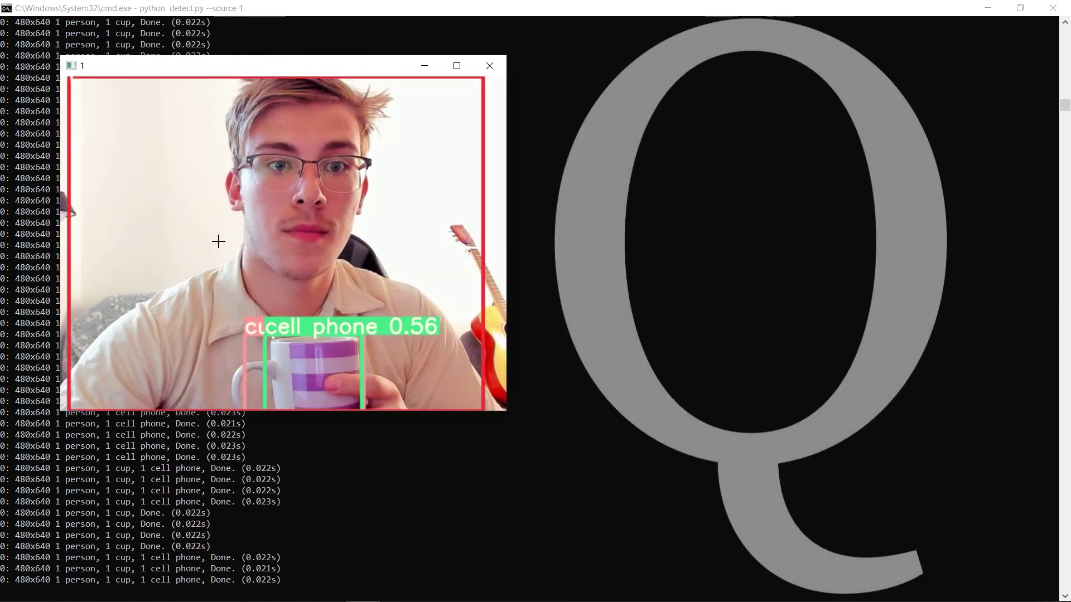
Stop webcam detection and save the street photo as citystreet.jpg in yolov5-master
key("q")
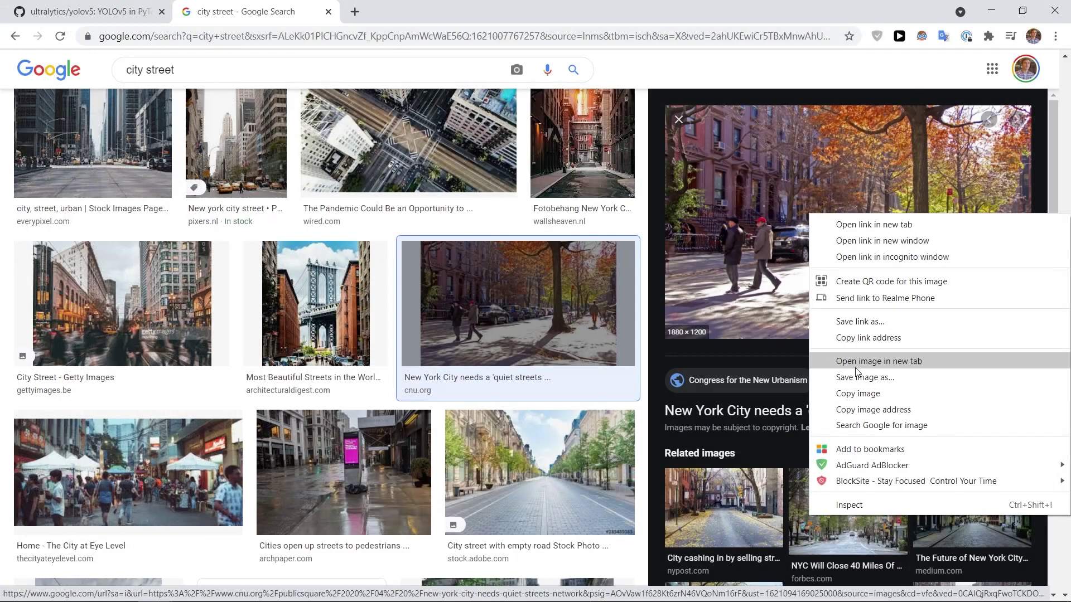
scroll(365, 154, "down", 2)
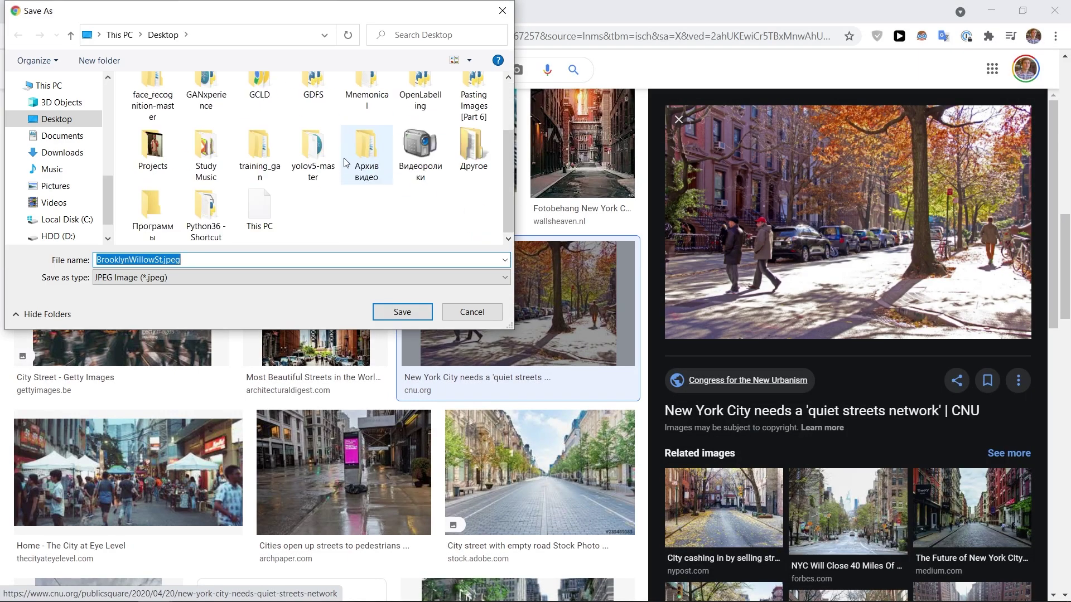
double_click(313, 154)
left_click(133, 260)
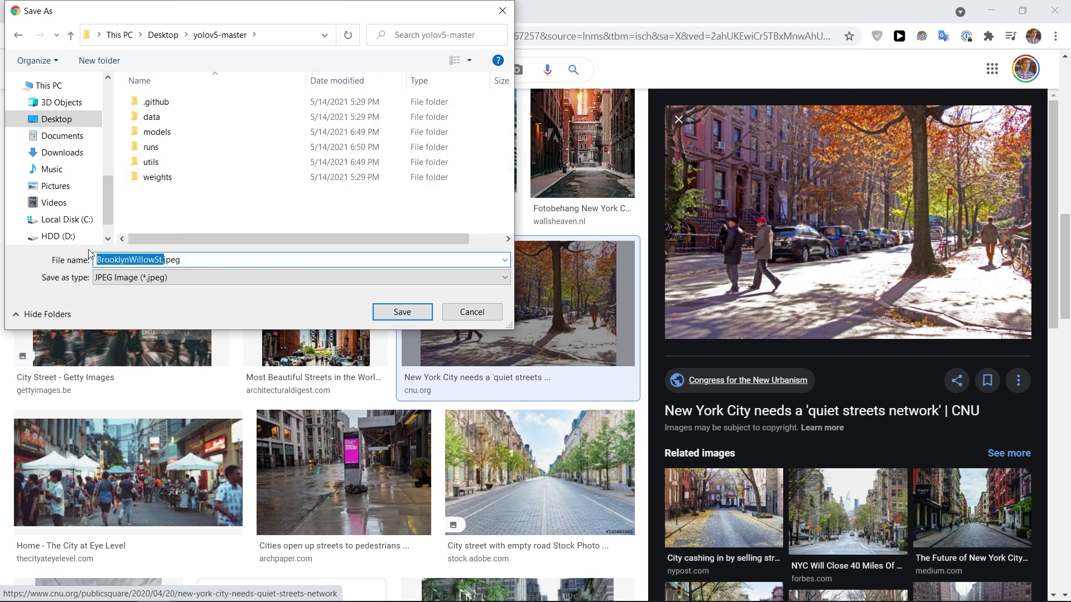
type("citystreet")
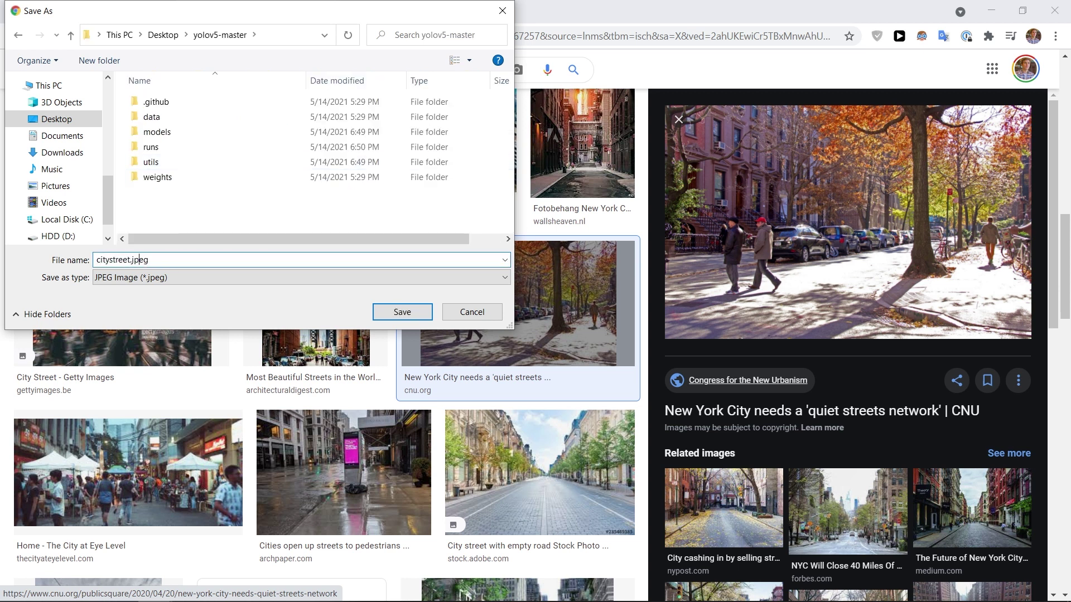
key("Return")
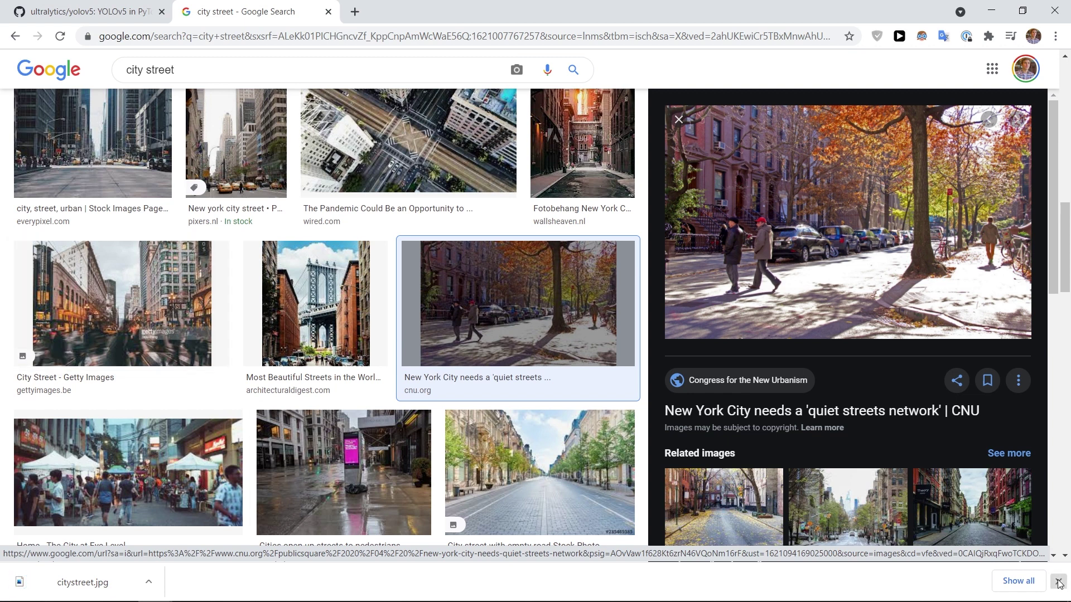
Run detect.py on citystreet.jpg and open the labelled result from runs\detect\exp4
key("alt+Tab")
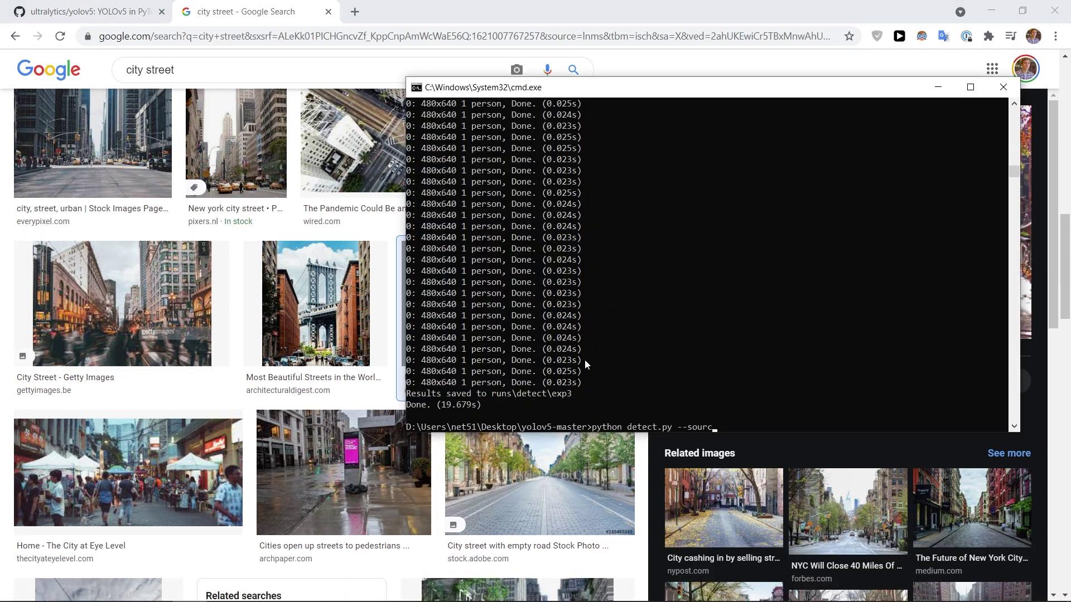
type("python detect.py --source citystree")
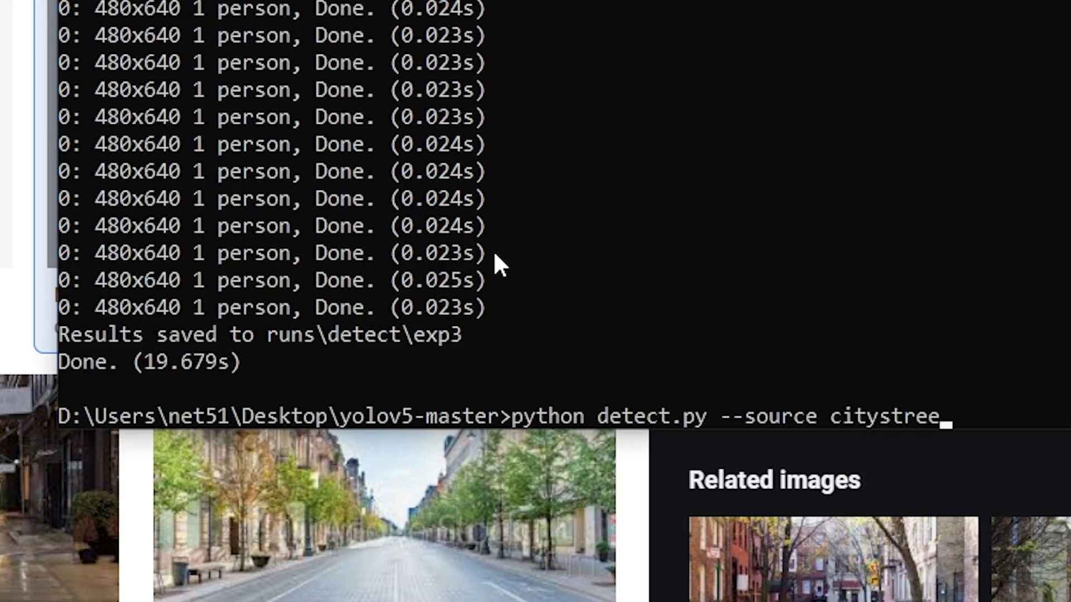
type("t.jpg")
key("Return")
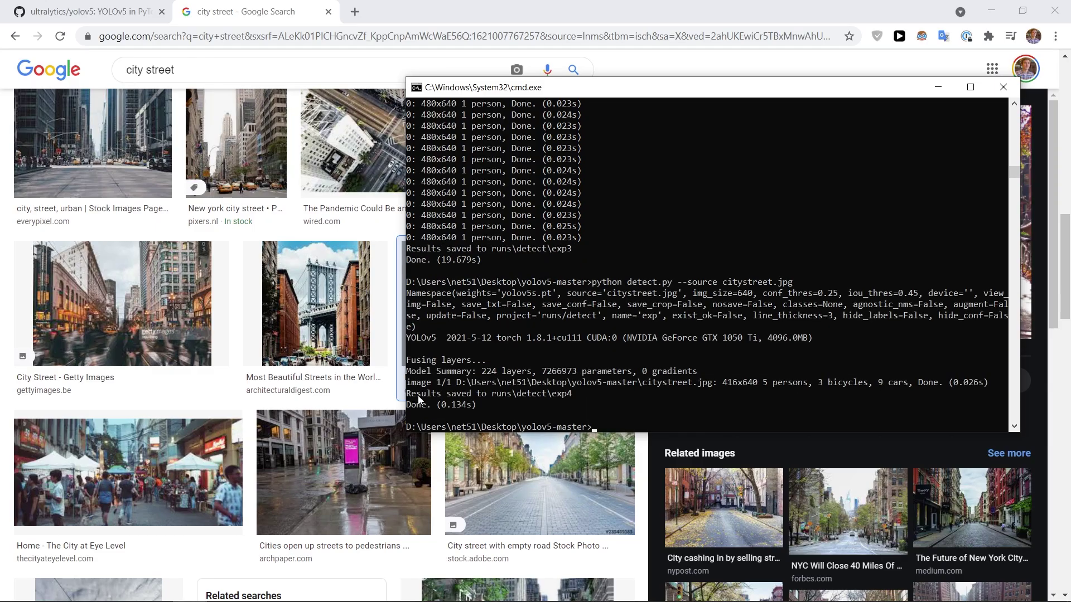
left_click_drag(406, 394, 534, 396)
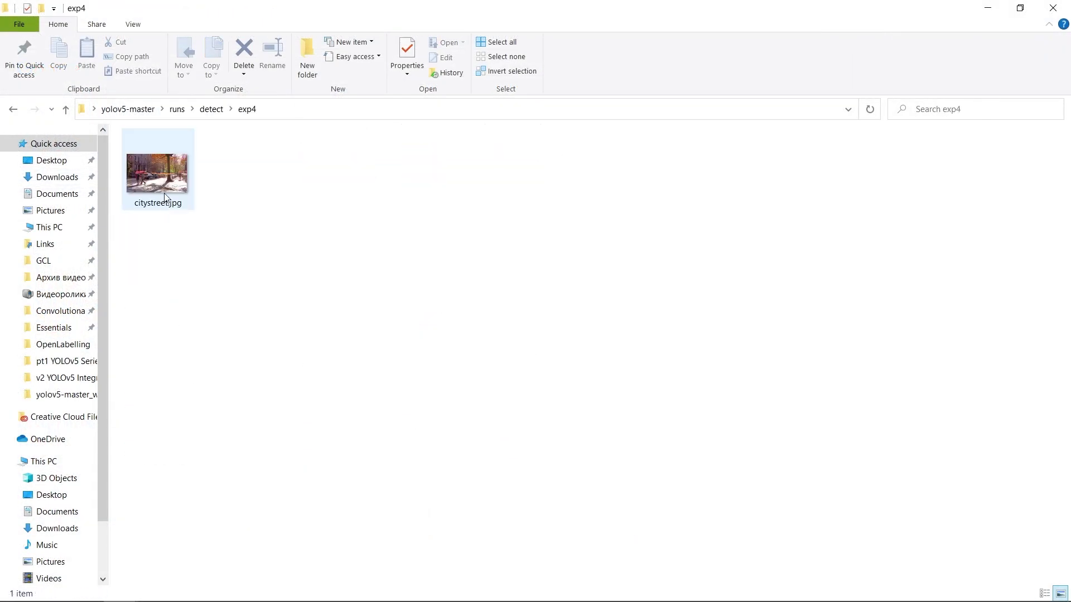
double_click(158, 176)
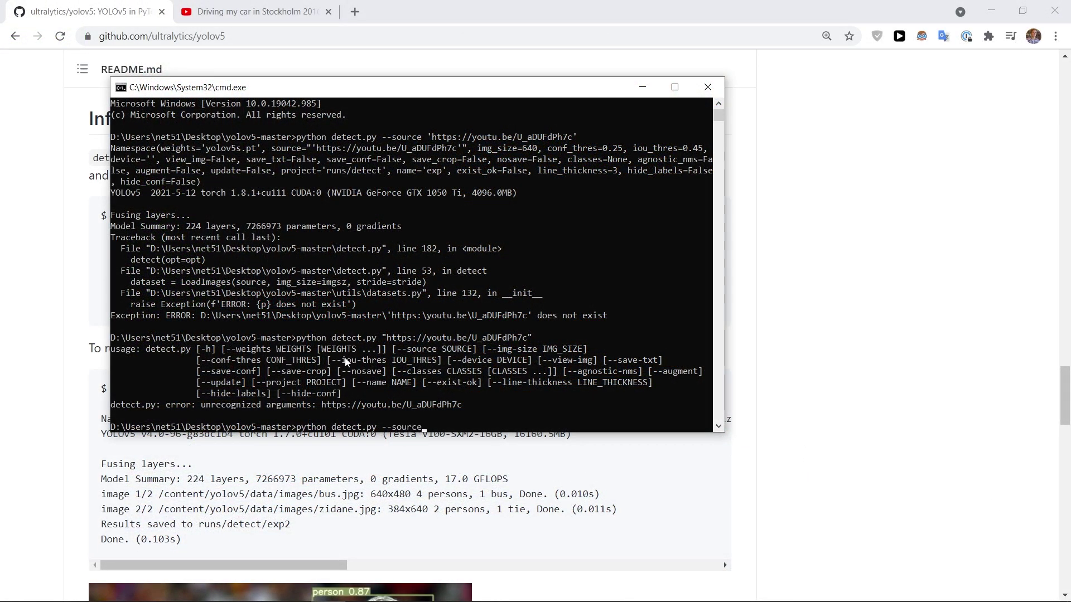
type("https://youtu.be/U_aDUFdPh7c\"")
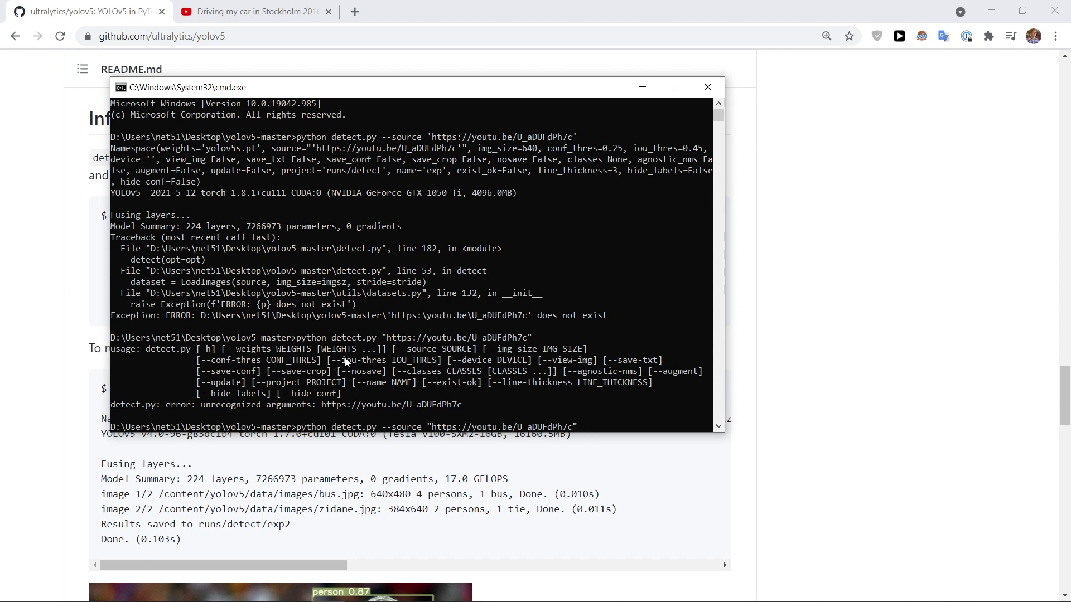
key("Return")
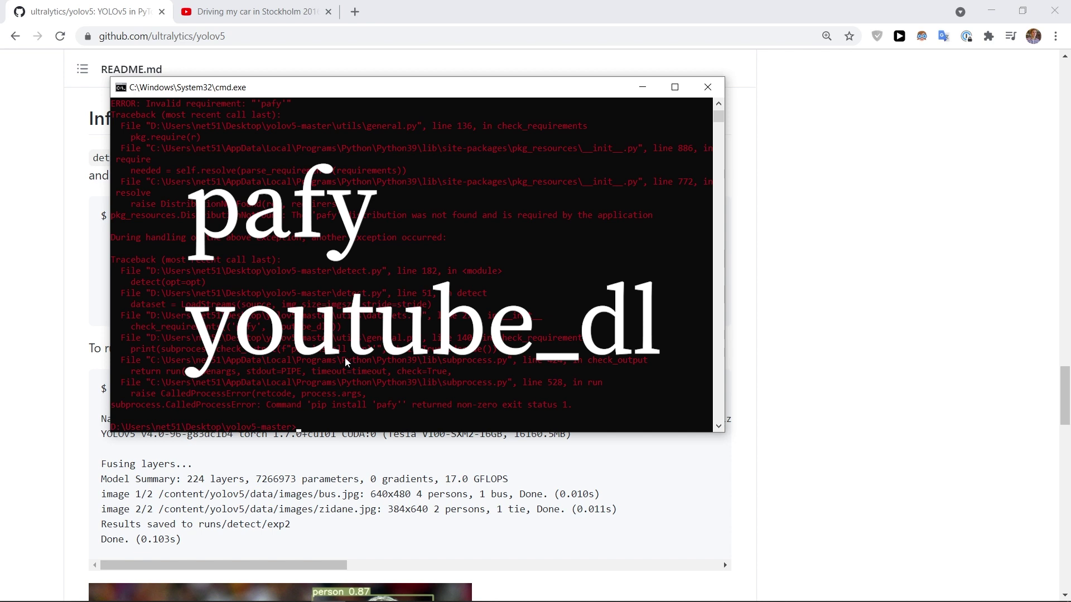
scroll(345, 362, "up", 5)
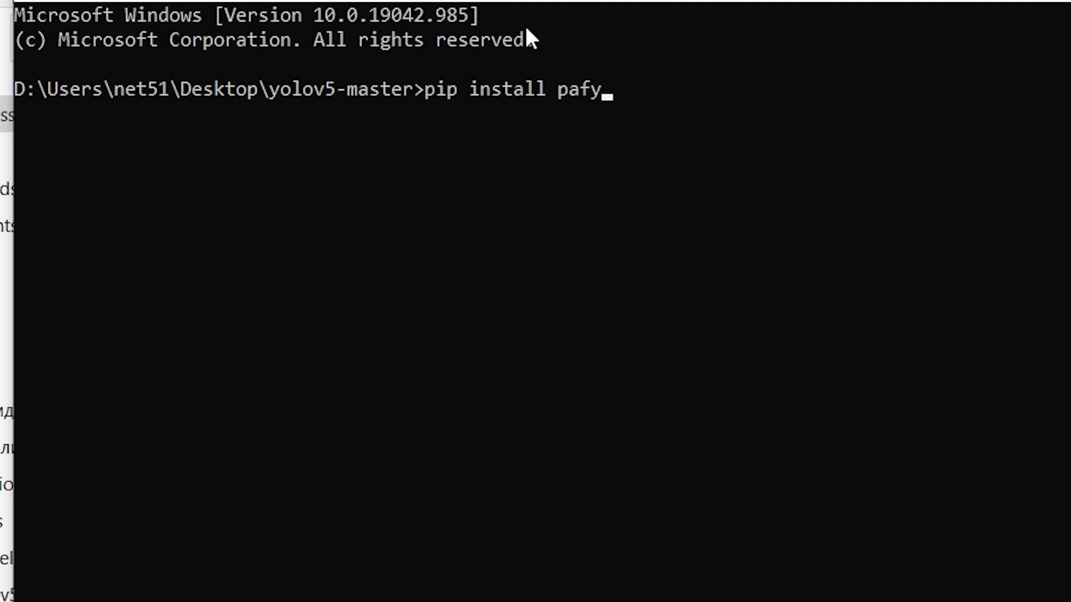
key("Return")
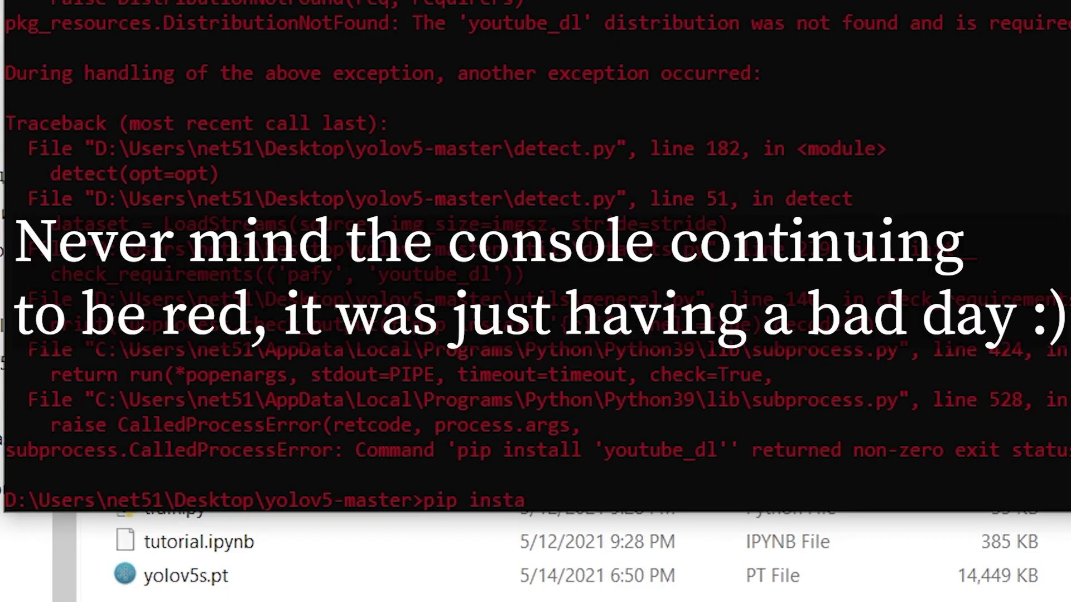
type("ll youtube_dl")
key("Return")
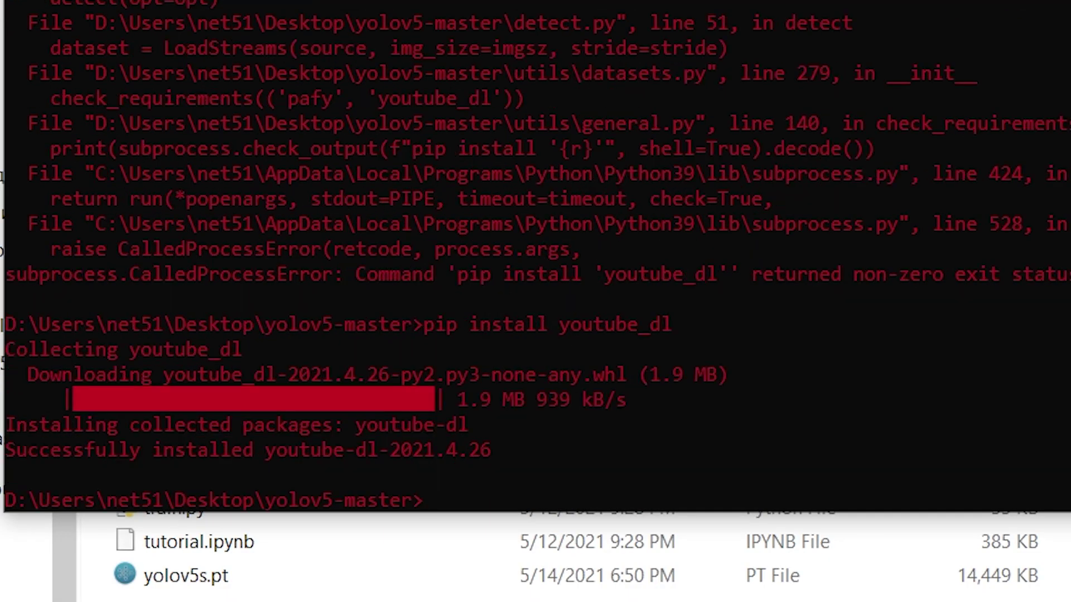
type("python detect.py --source https://youtu.be/U_aDUFdPh7c")
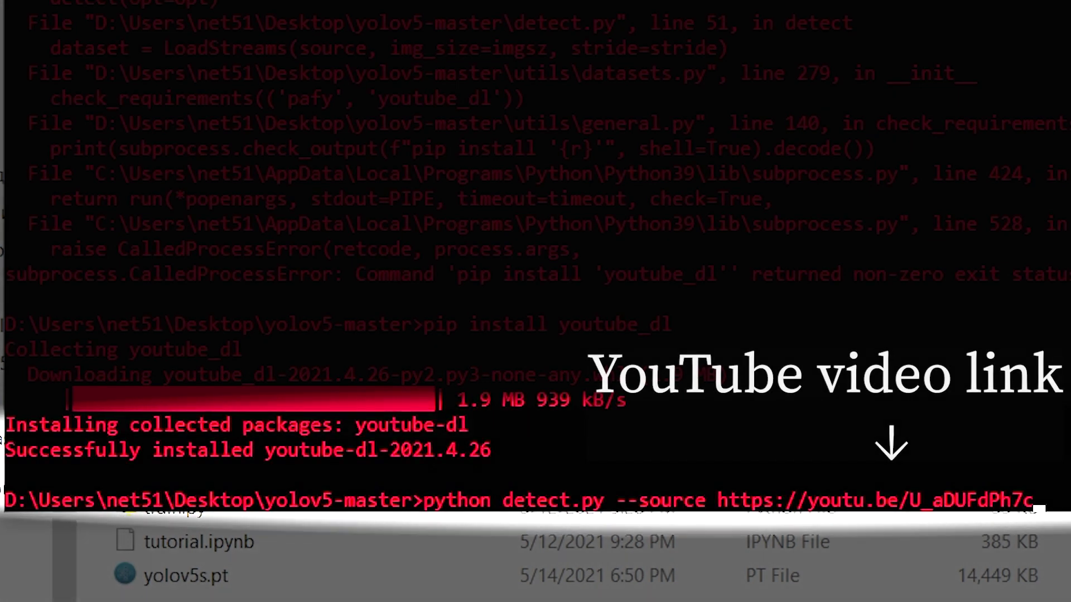
key("Return")
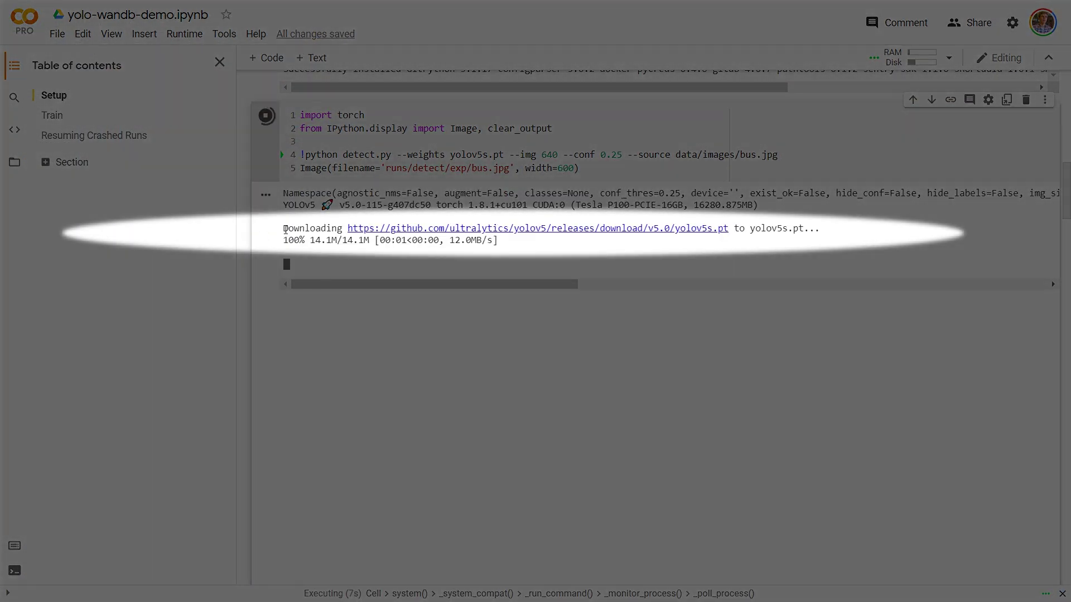
Select, then deselect, the yolov5l.pt download progress lines in the output
left_click_drag(285, 228, 503, 238)
left_click(484, 262)
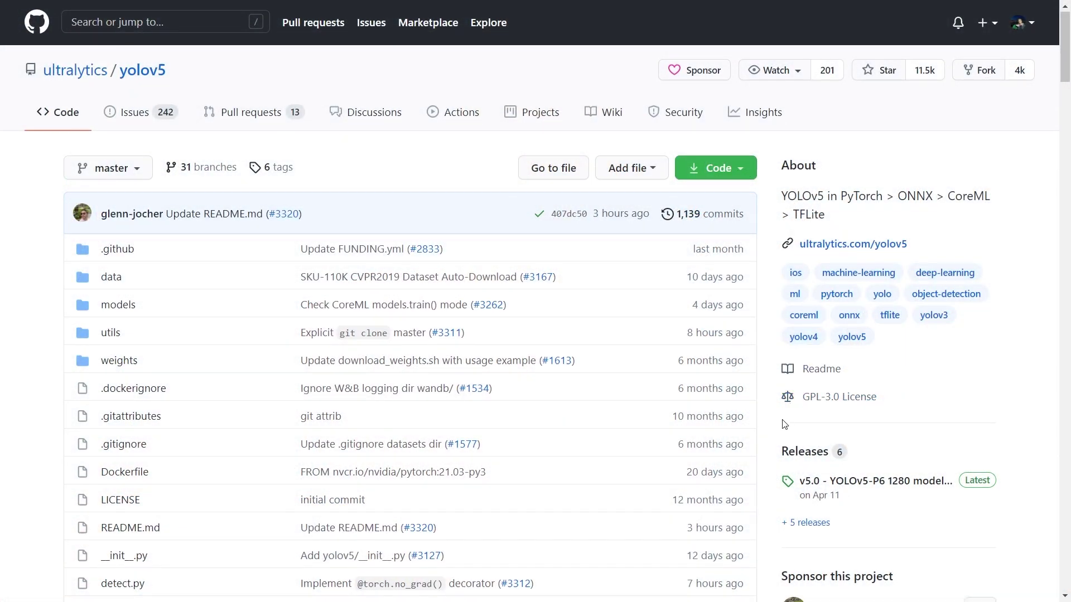
scroll(801, 383, "down", 3)
scroll(800, 383, "down", 1)
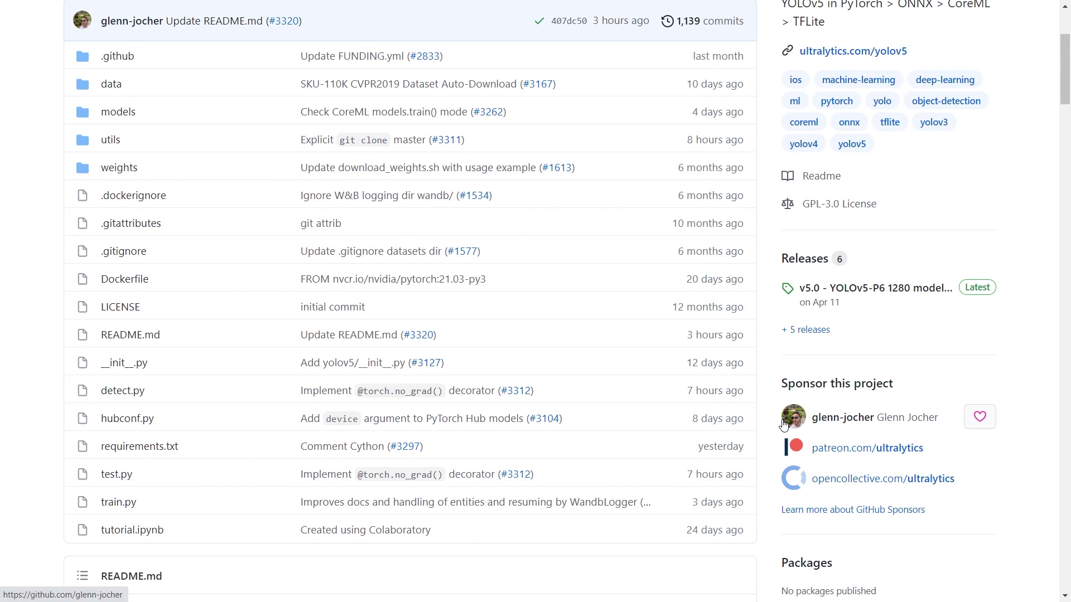
scroll(779, 419, "down", 3)
scroll(779, 420, "down", 3)
scroll(778, 421, "down", 3)
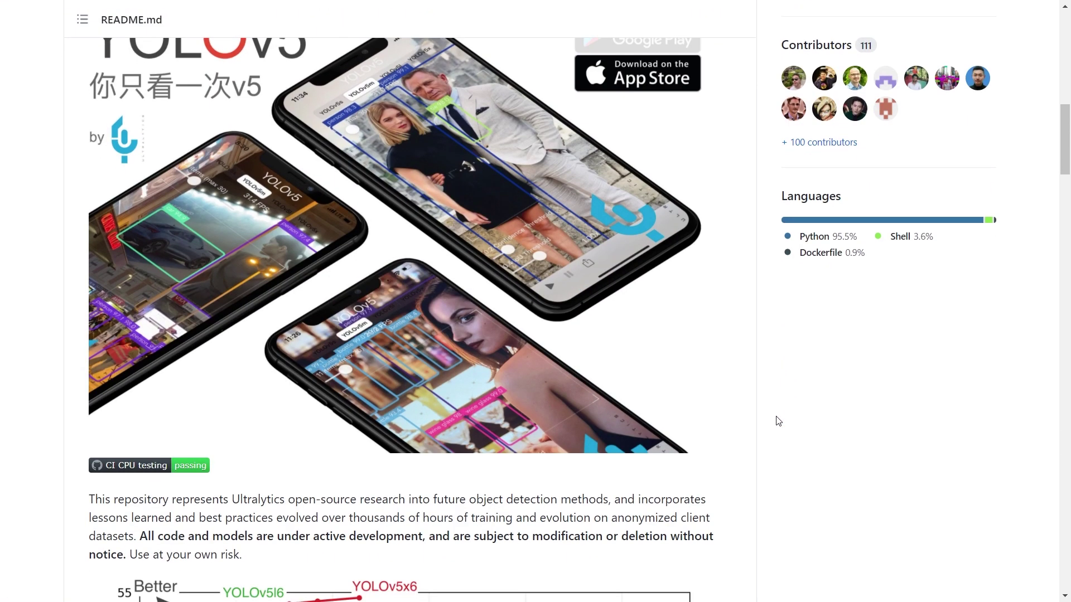
scroll(778, 421, "down", 3)
scroll(778, 422, "down", 3)
scroll(778, 421, "down", 3)
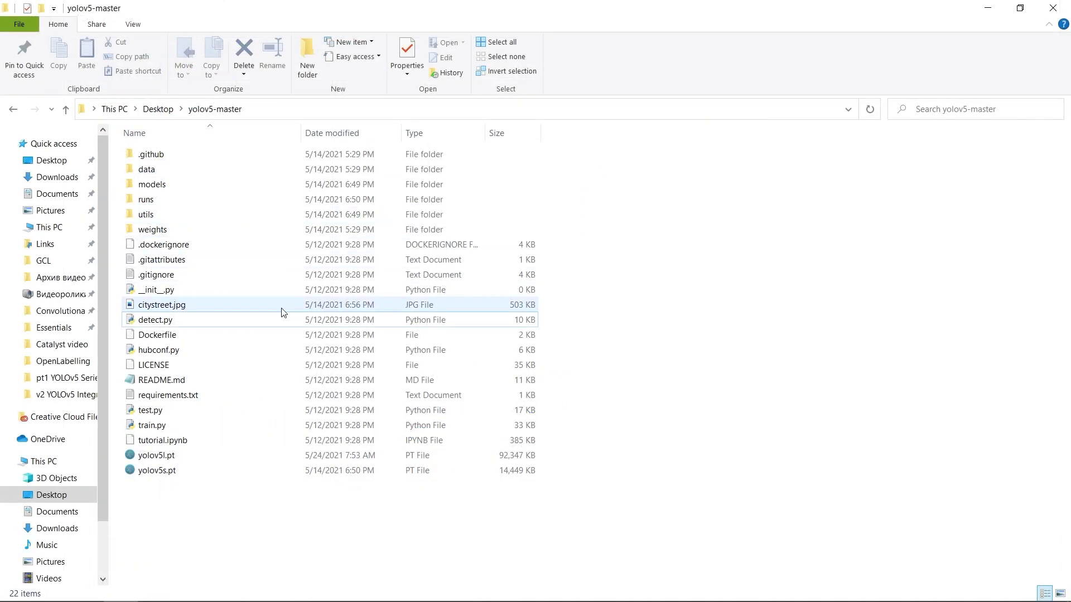
Open yolov5-master's detect.py in IDLE 3.9 (64-bit) via Edit with IDLE
left_click(259, 319)
right_click(255, 320)
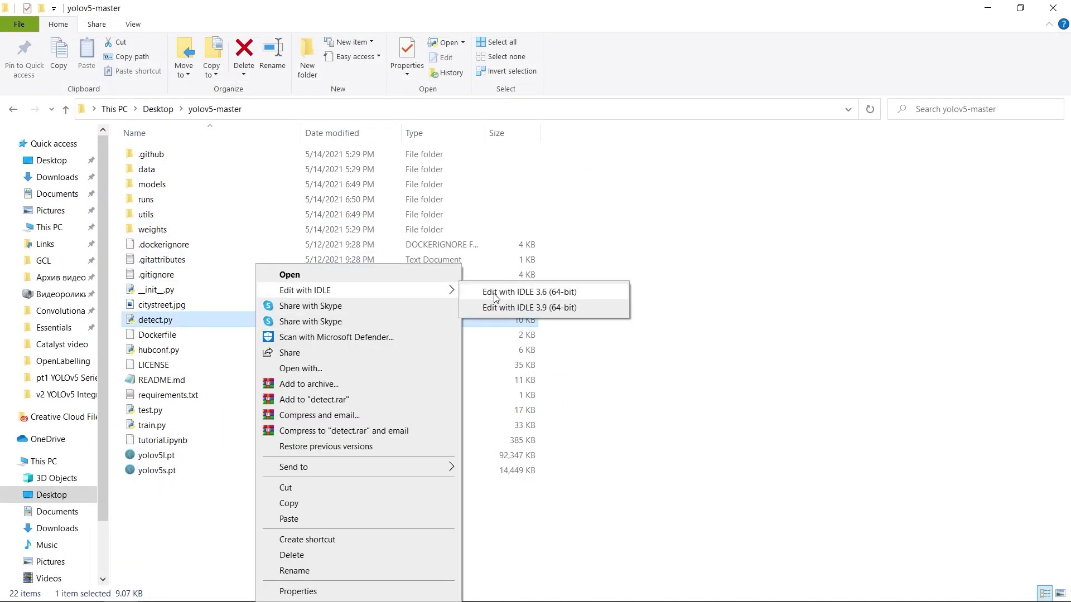
left_click(515, 308)
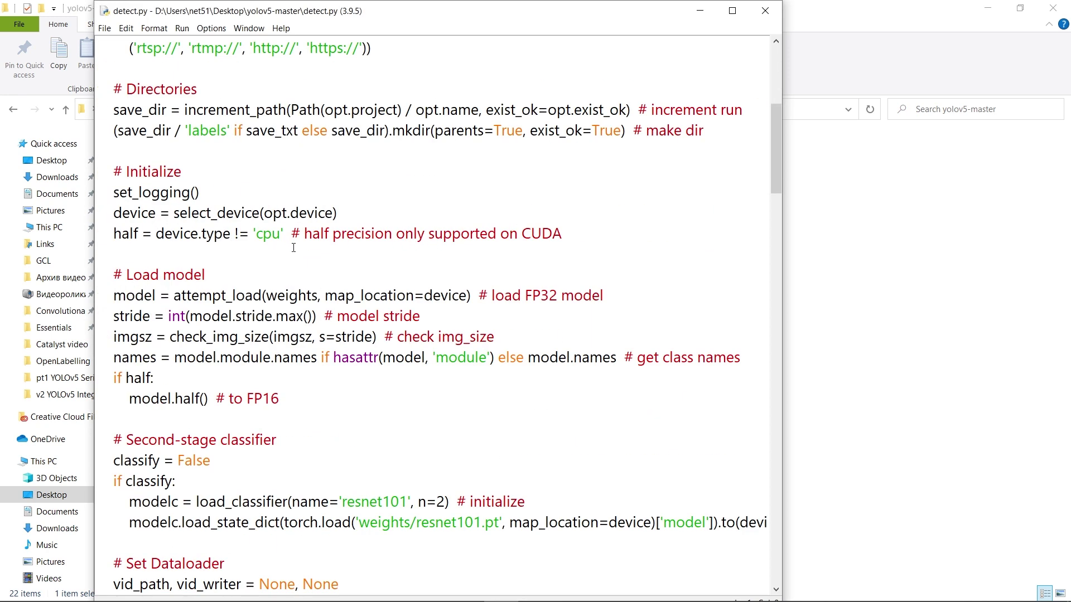
scroll(280, 250, "down", 2)
left_click_drag(284, 309, 132, 192)
scroll(159, 216, "down", 5)
scroll(159, 217, "down", 5)
scroll(159, 216, "down", 3)
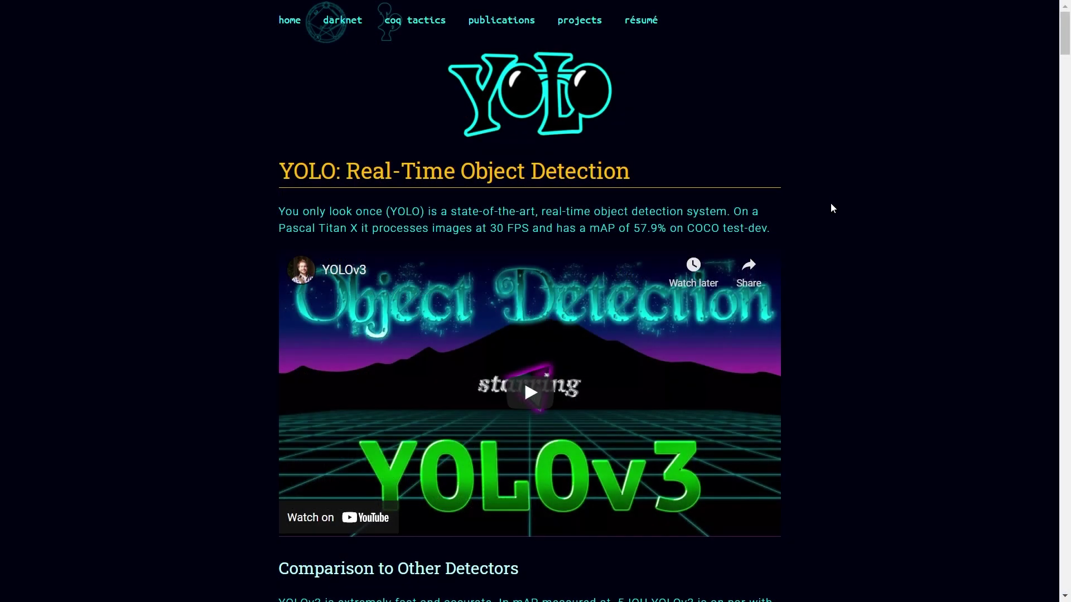
scroll(831, 202, "down", 3)
scroll(831, 203, "down", 3)
scroll(831, 202, "down", 2)
scroll(830, 203, "down", 2)
scroll(831, 202, "down", 1)
scroll(833, 191, "down", 2)
scroll(876, 245, "down", 5)
scroll(888, 291, "down", 1)
scroll(889, 290, "down", 2)
scroll(889, 290, "down", 4)
scroll(889, 289, "down", 1)
scroll(889, 290, "down", 1)
scroll(889, 289, "down", 3)
scroll(888, 290, "down", 4)
scroll(888, 290, "down", 2)
scroll(889, 289, "down", 2)
scroll(892, 266, "down", 3)
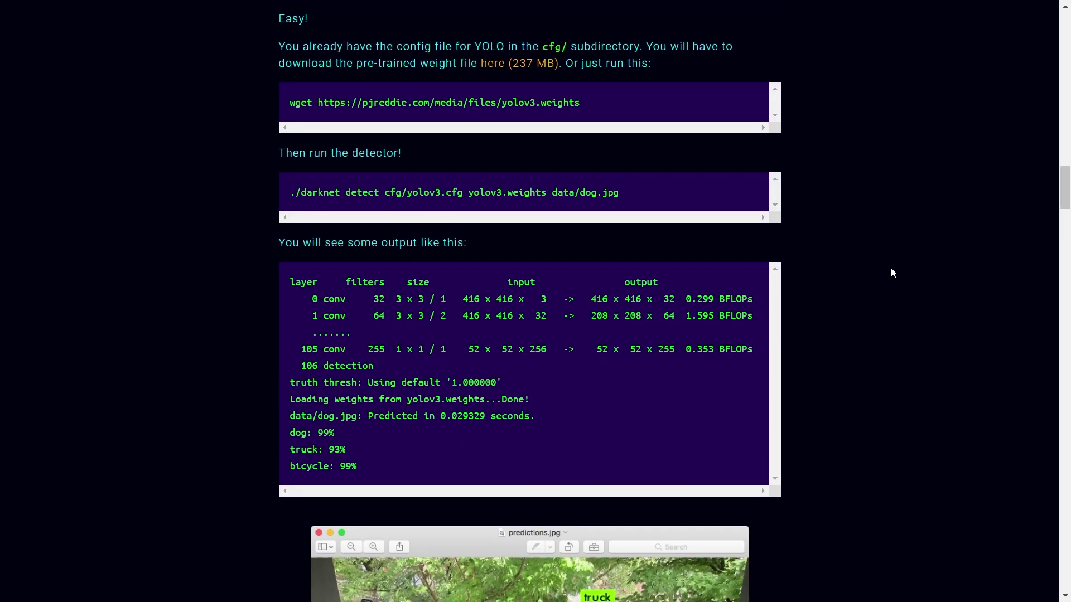
scroll(891, 267, "down", 3)
scroll(890, 266, "down", 3)
scroll(891, 267, "down", 4)
scroll(890, 267, "down", 3)
scroll(891, 266, "down", 2)
scroll(891, 266, "down", 4)
scroll(891, 267, "down", 2)
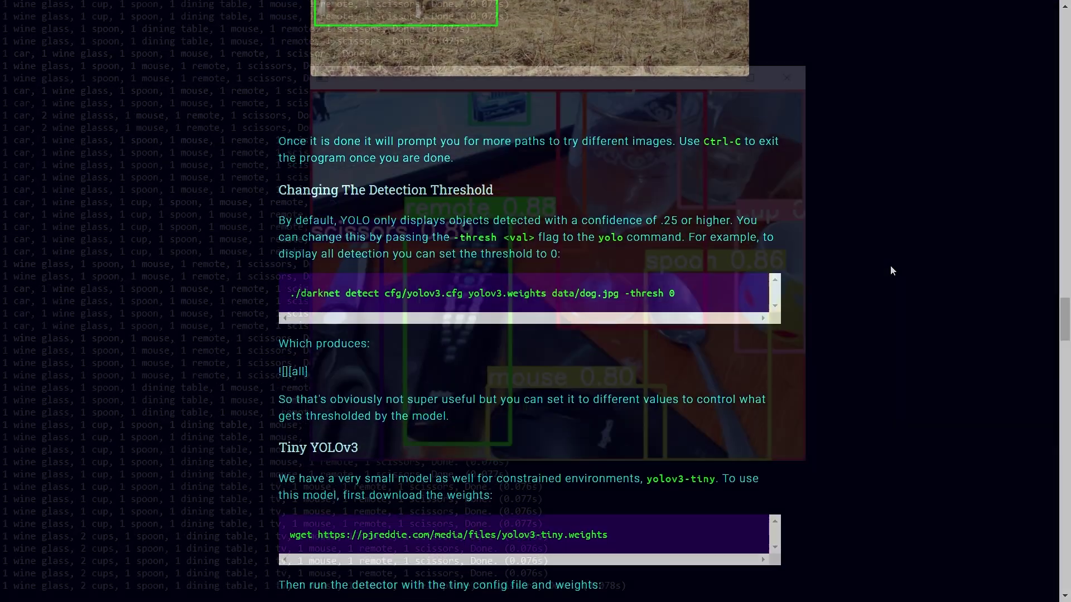